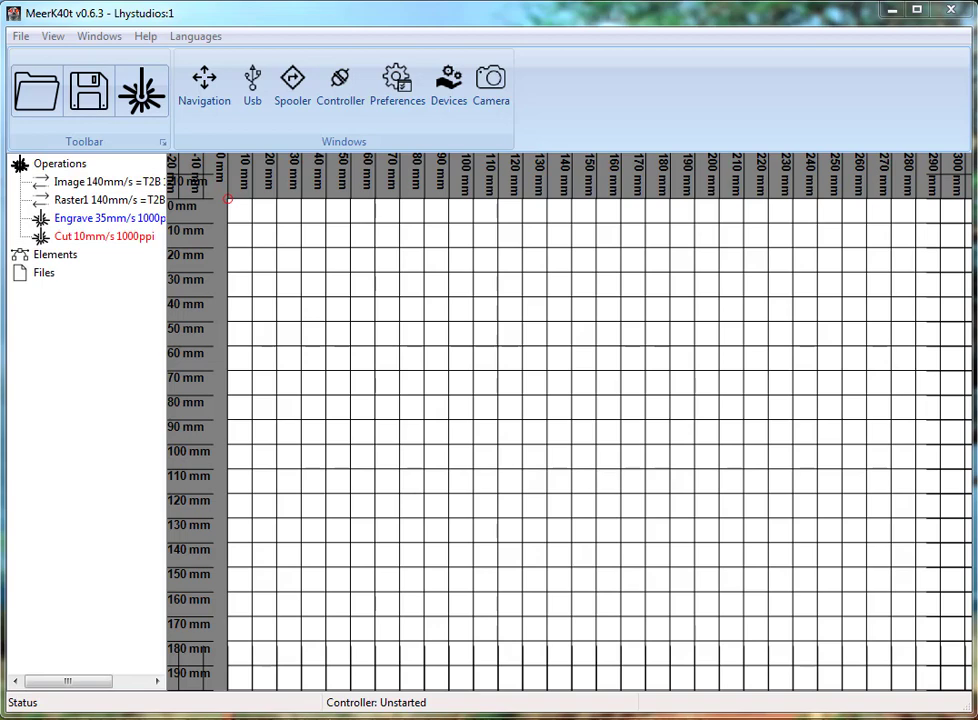
# Load the toilet-roll SVG, set its two rolls side by side, and move the pair right and down.
pyautogui.moveTo(361, 291); pyautogui.dragTo(340, 266)
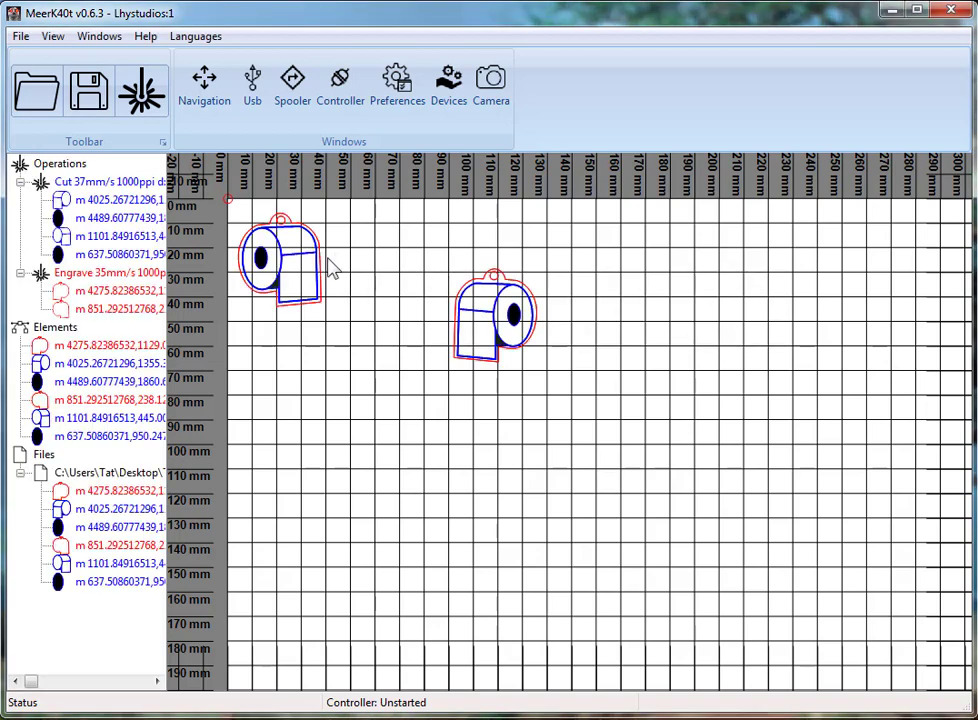
pyautogui.moveTo(384, 199); pyautogui.dragTo(530, 360)
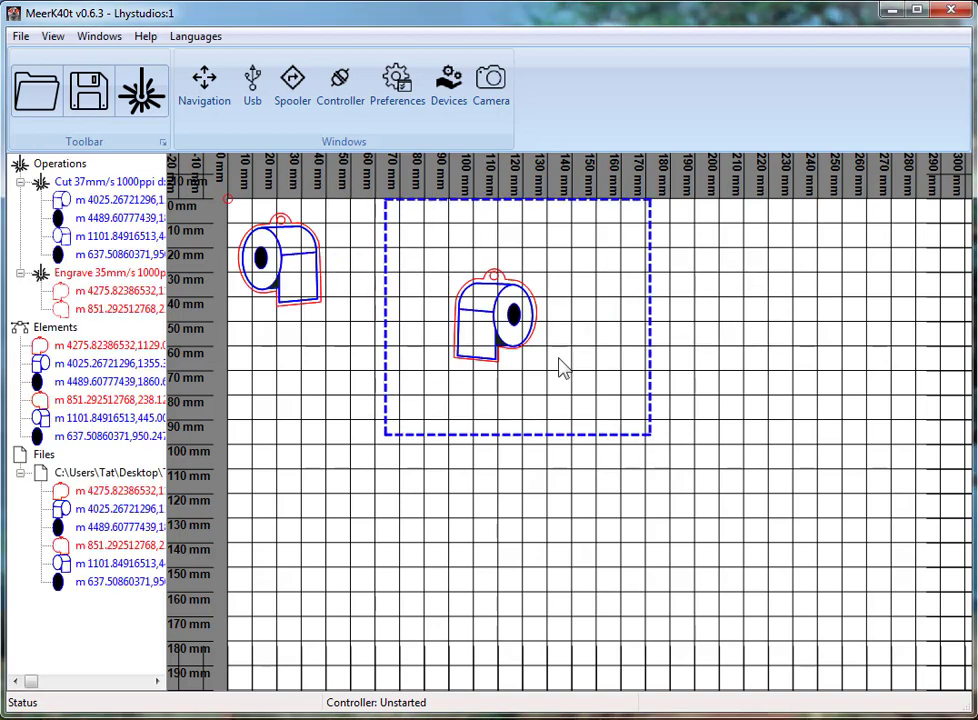
pyautogui.moveTo(506, 319); pyautogui.dragTo(377, 249)
pyautogui.moveTo(478, 382); pyautogui.dragTo(218, 196)
pyautogui.moveTo(285, 253); pyautogui.dragTo(659, 372)
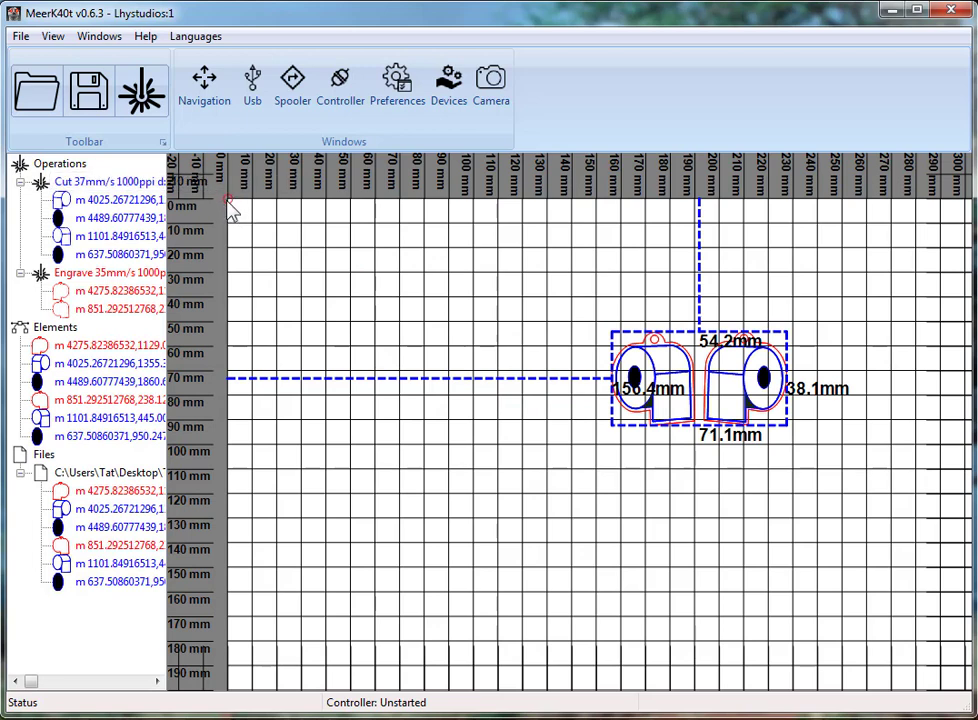
# Jog the laser head right to X 3940 mils with the Navigation controls.
pyautogui.click(148, 94)
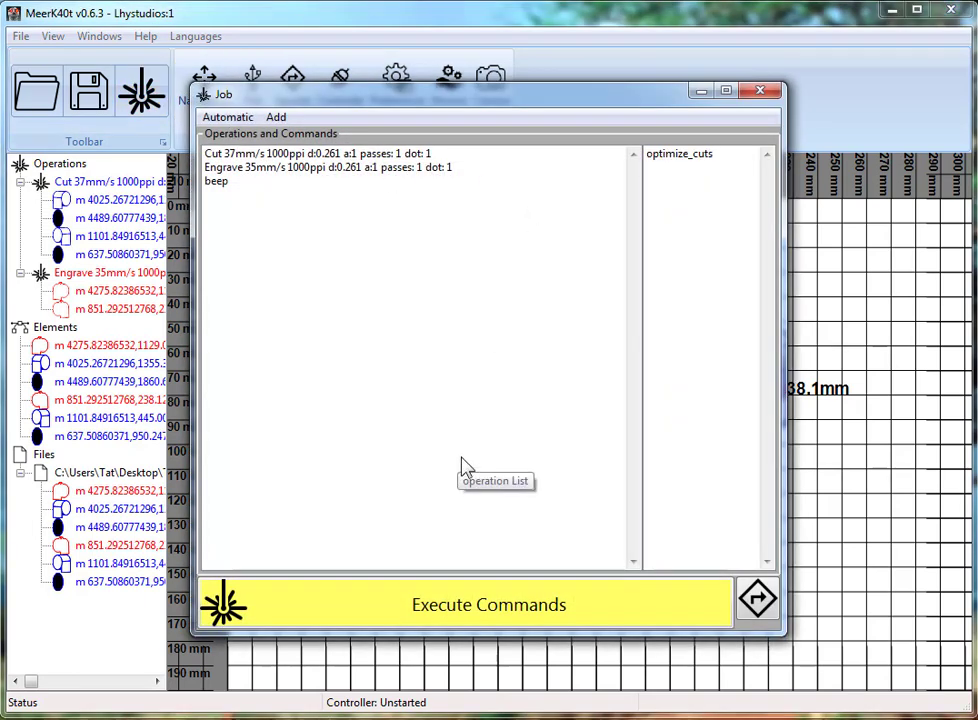
pyautogui.click(760, 91)
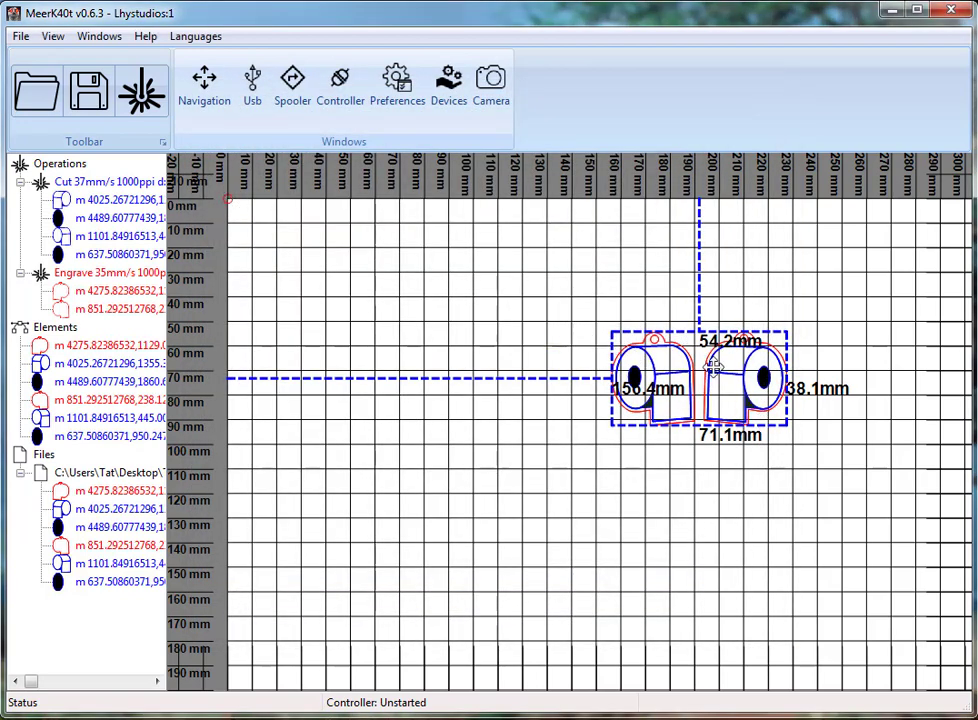
pyautogui.click(203, 86)
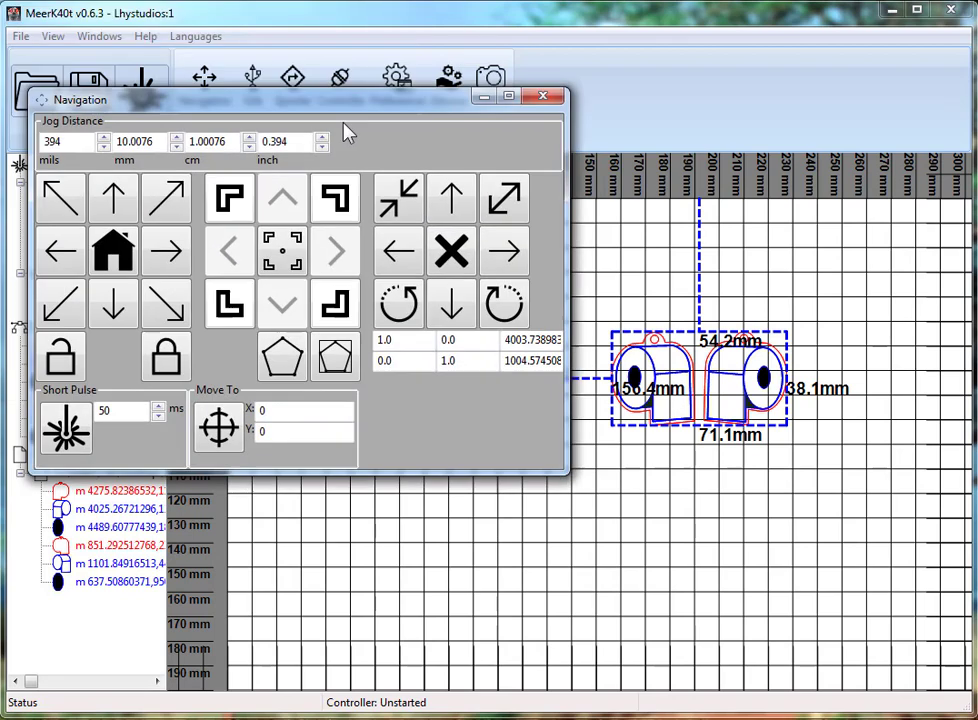
pyautogui.moveTo(344, 133); pyautogui.dragTo(300, 278)
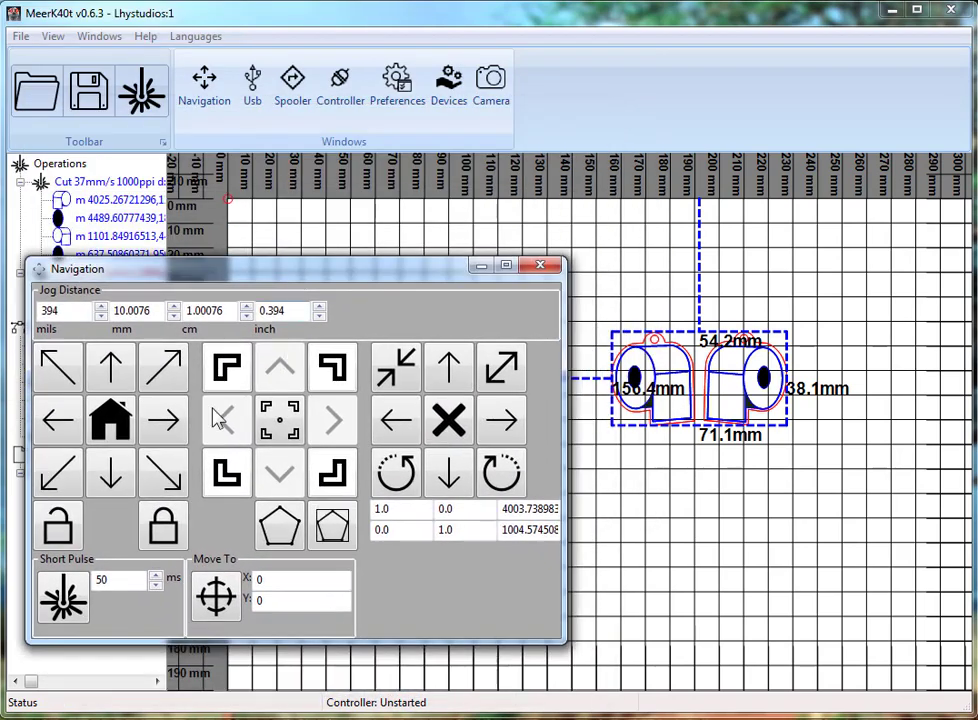
pyautogui.click(164, 422)
pyautogui.click(164, 422)
pyautogui.click(163, 424)
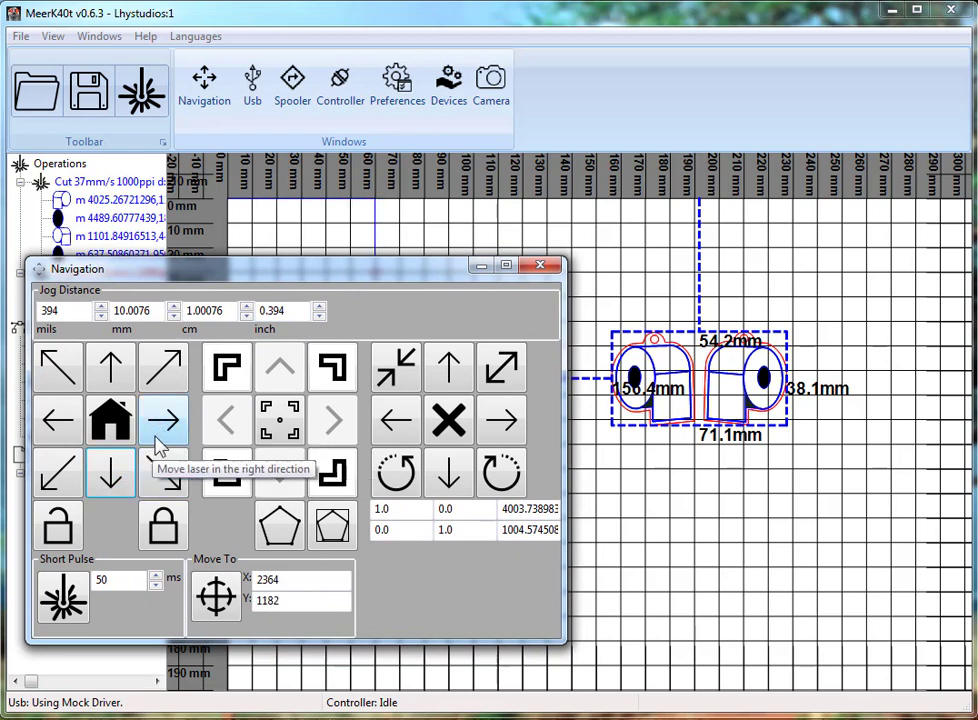
pyautogui.click(160, 433)
pyautogui.click(160, 433)
pyautogui.click(160, 433)
pyautogui.click(160, 433)
# Jog the laser head down one step, then close Navigation and check the Job window.
pyautogui.click(123, 481)
pyautogui.moveTo(428, 259); pyautogui.dragTo(289, 416)
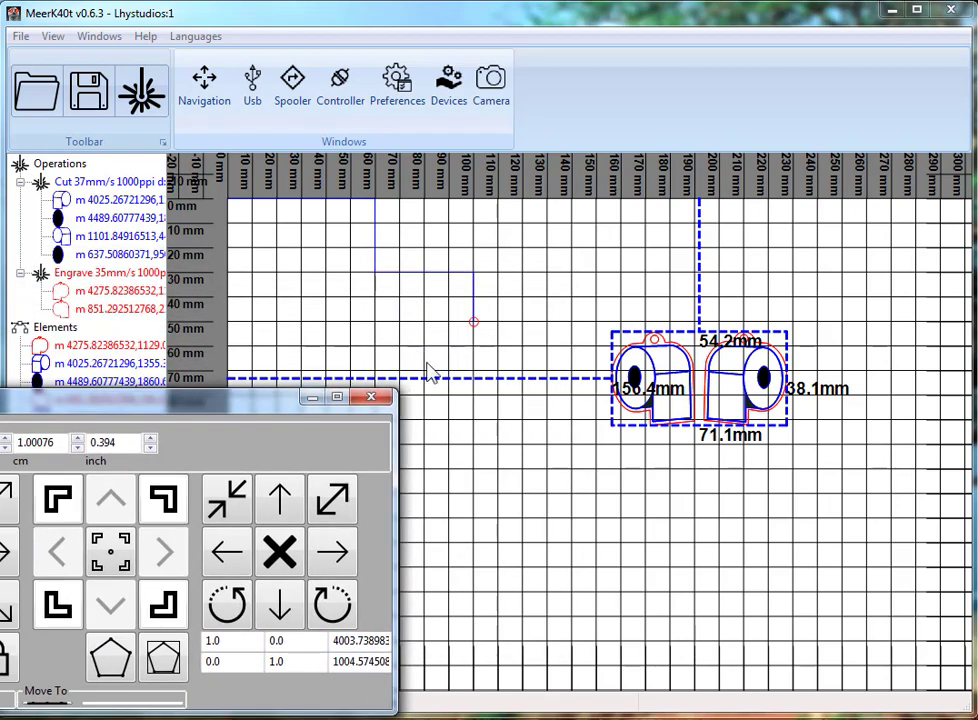
pyautogui.click(372, 398)
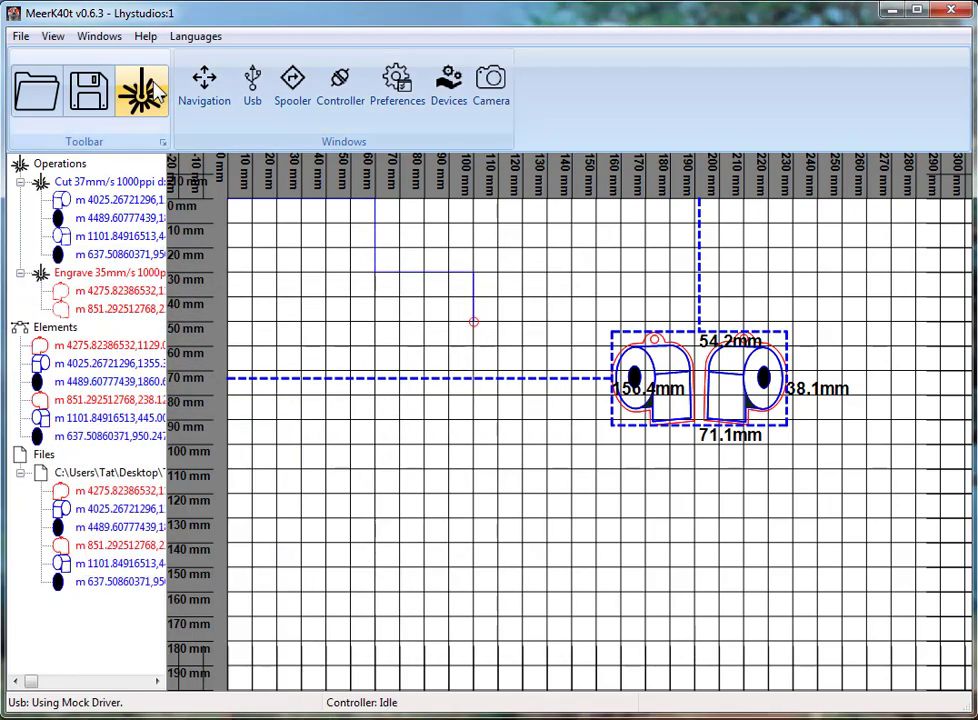
pyautogui.click(150, 90)
pyautogui.click(764, 89)
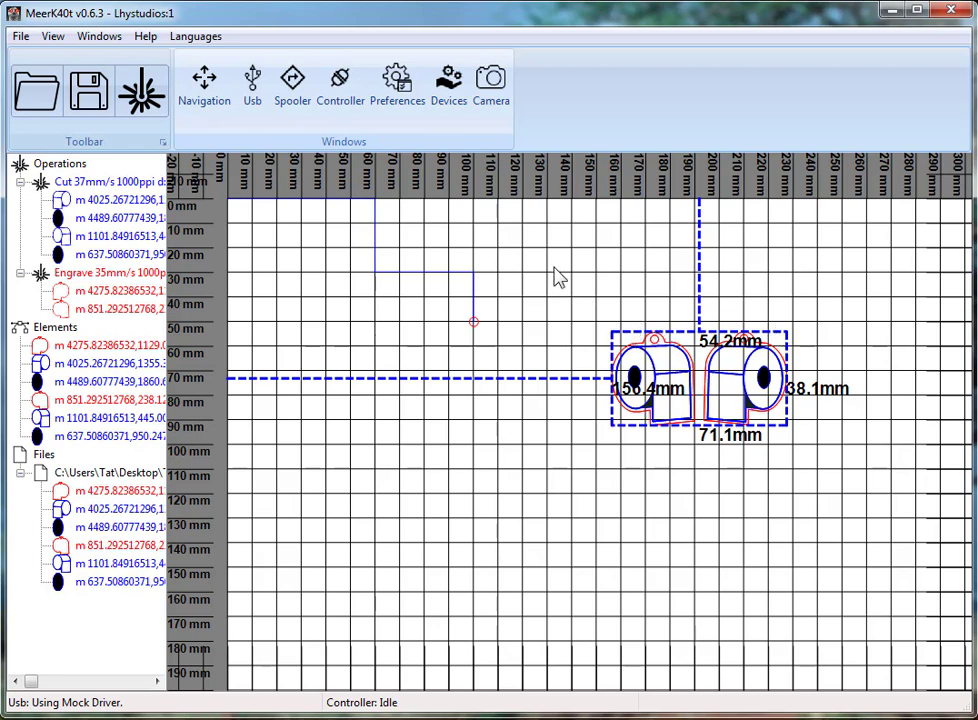
# Set the Bed Dimensions width to 330 mm in Preferences, leaving the height at 220 mm.
pyautogui.scroll(-3, 594, 262)
pyautogui.click(594, 258)
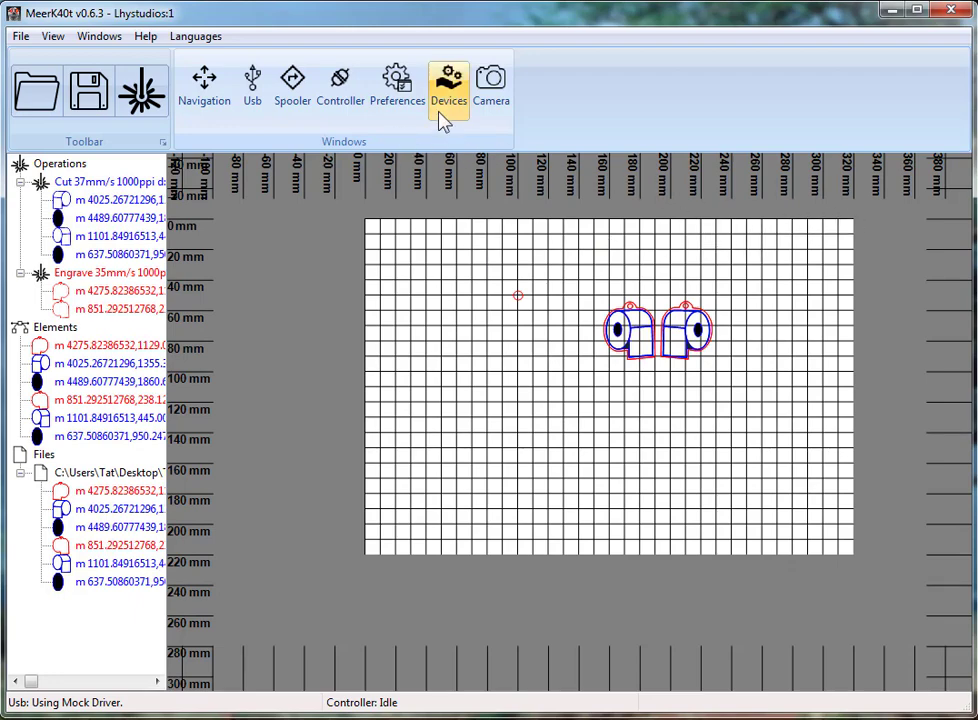
pyautogui.click(396, 85)
pyautogui.moveTo(142, 15); pyautogui.dragTo(506, 227)
pyautogui.click(340, 479)
pyautogui.click(340, 479)
pyautogui.click(340, 479)
pyautogui.click(340, 479)
pyautogui.click(340, 479)
pyautogui.click(340, 479)
pyautogui.click(340, 490)
pyautogui.click(340, 490)
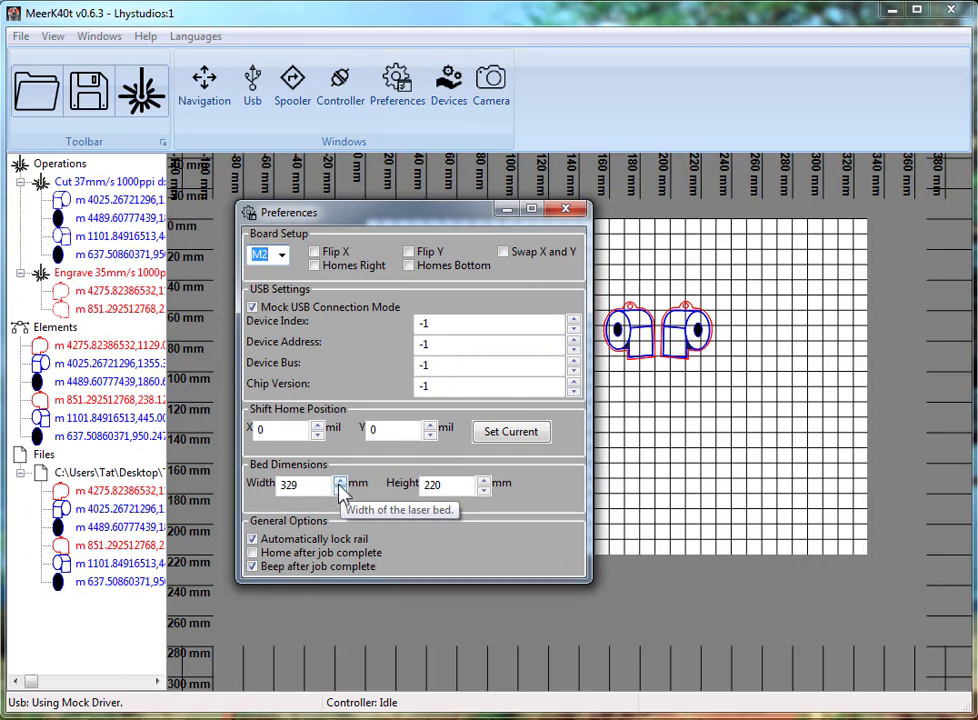
pyautogui.click(340, 480)
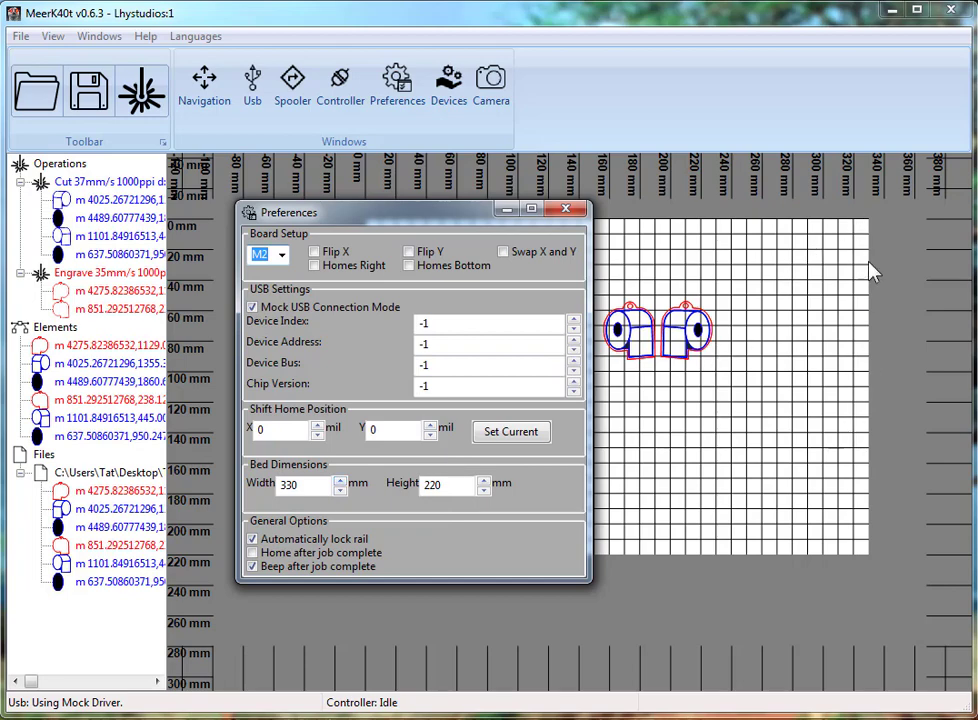
# Reposition the toilet-roll pair to about 126 mm across and 48 mm down, beside the laser head.
pyautogui.click(565, 208)
pyautogui.moveTo(694, 327); pyautogui.dragTo(824, 500)
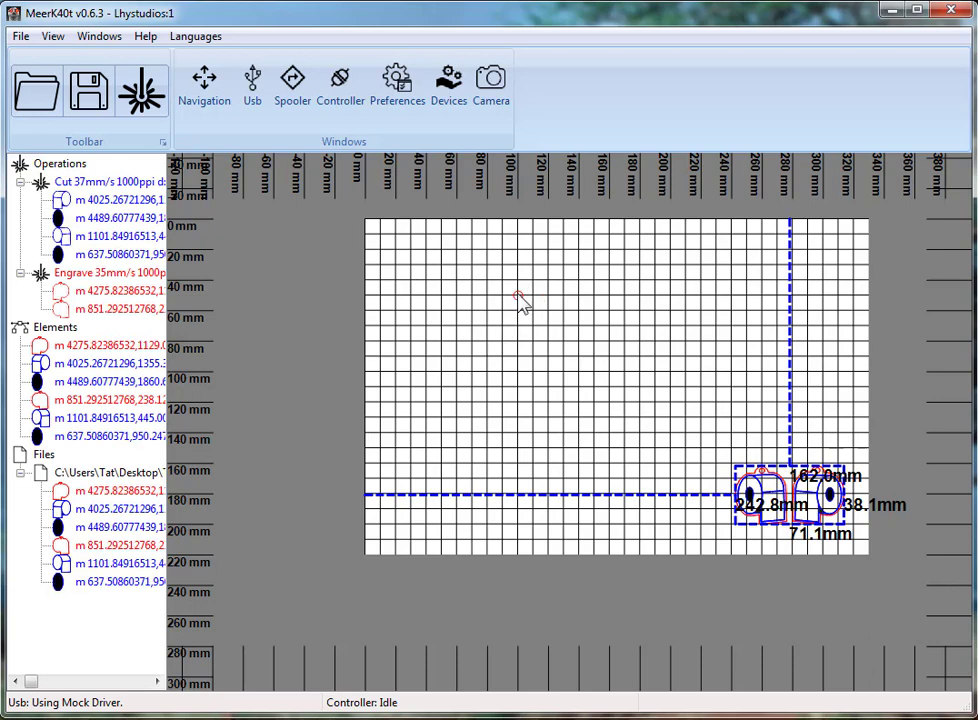
pyautogui.moveTo(823, 498); pyautogui.dragTo(478, 265)
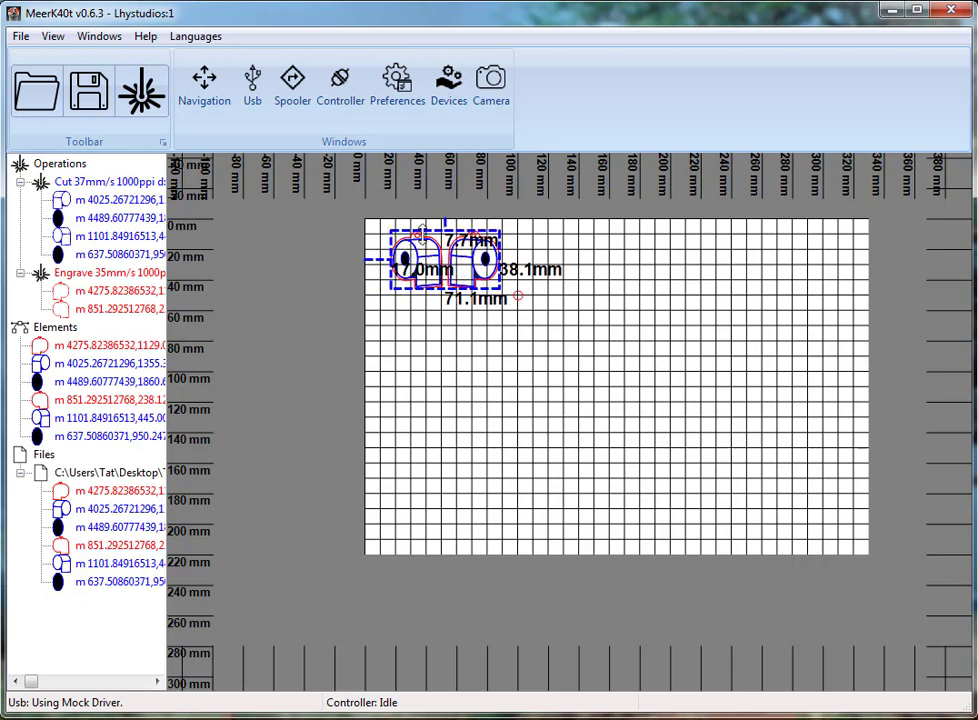
pyautogui.click(141, 90)
pyautogui.click(762, 93)
pyautogui.moveTo(648, 303); pyautogui.dragTo(609, 326, button='middle')
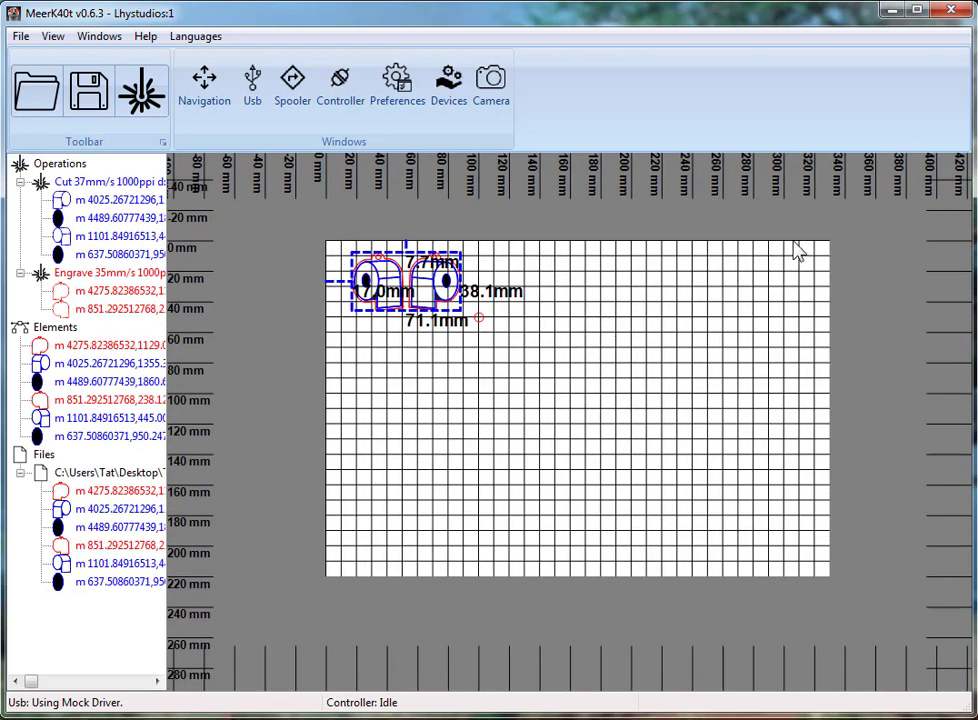
pyautogui.moveTo(405, 280); pyautogui.dragTo(572, 345)
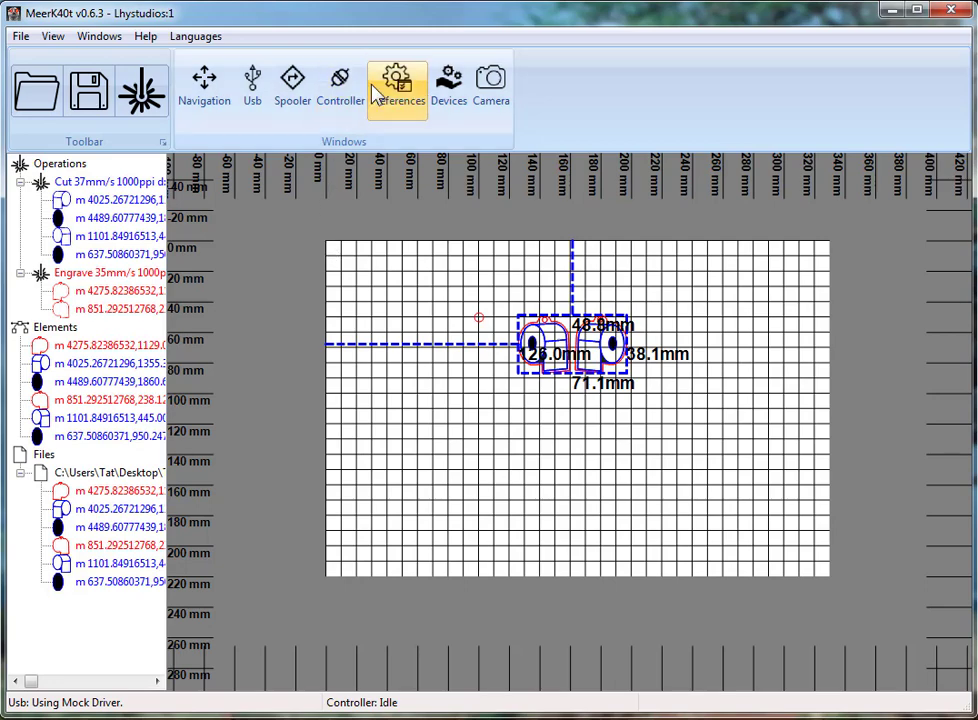
# In Preferences, make the laser head's current spot the home position.
pyautogui.click(402, 92)
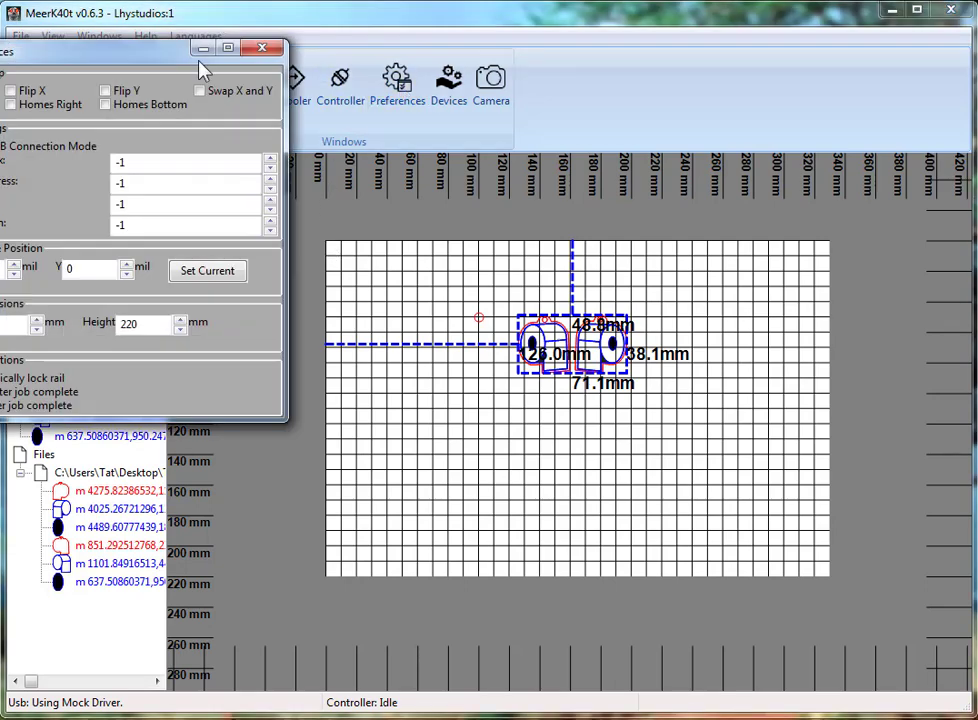
pyautogui.moveTo(180, 60); pyautogui.dragTo(766, 262)
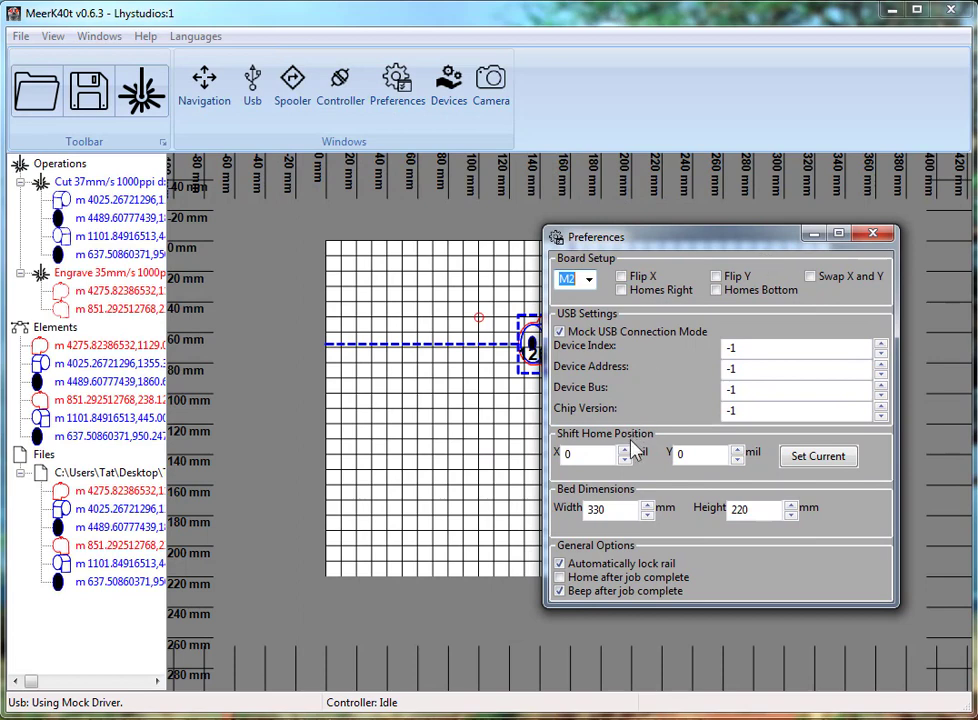
pyautogui.moveTo(554, 238); pyautogui.dragTo(566, 235)
pyautogui.click(825, 456)
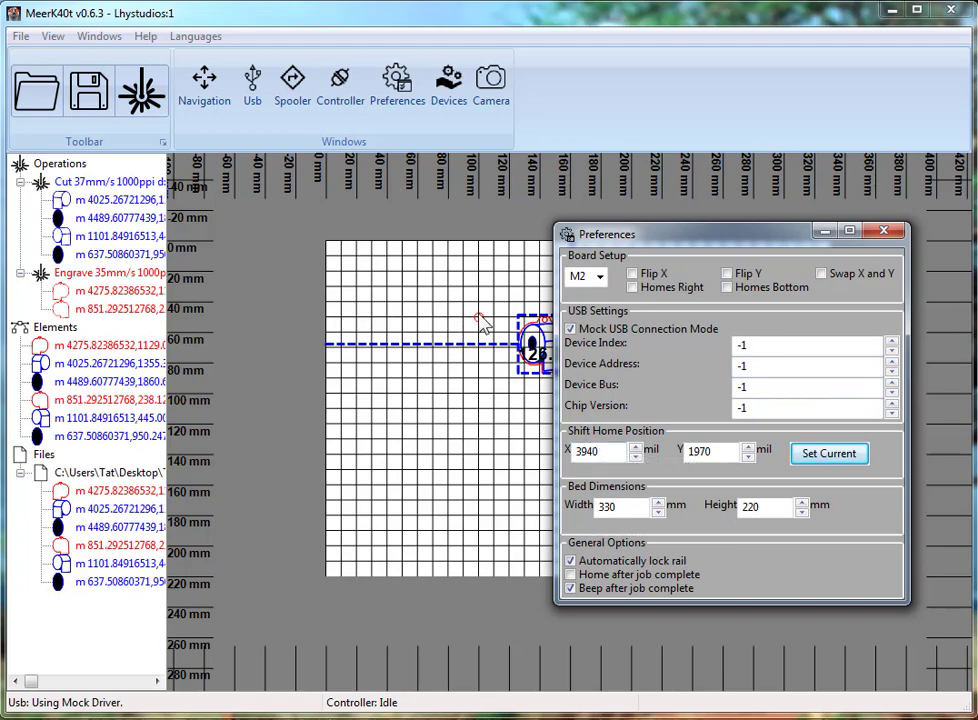
# Send the laser head back home from the Navigation controls.
pyautogui.click(217, 100)
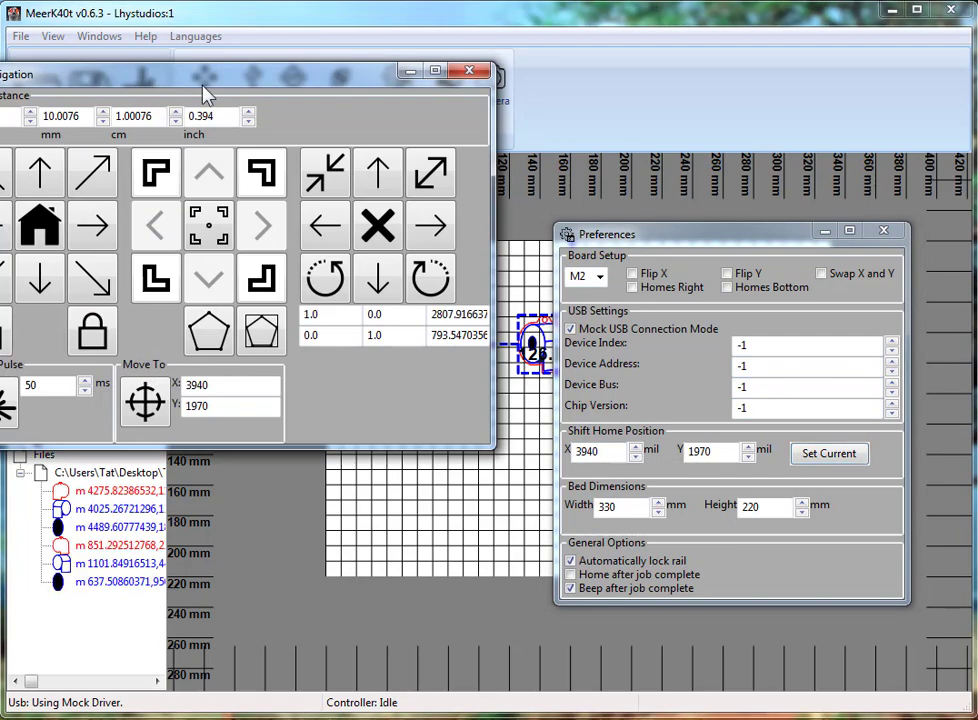
pyautogui.moveTo(207, 84); pyautogui.dragTo(507, 228)
pyautogui.click(305, 360)
pyautogui.click(728, 204)
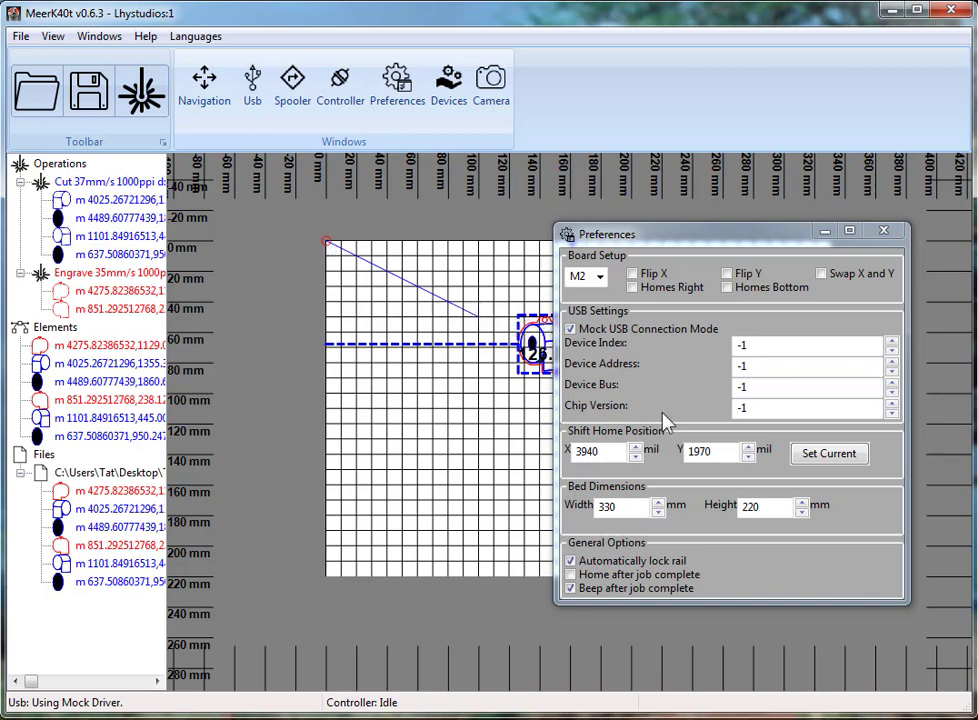
# Reset the home shift to 0, 0 and home the laser head again.
pyautogui.click(812, 460)
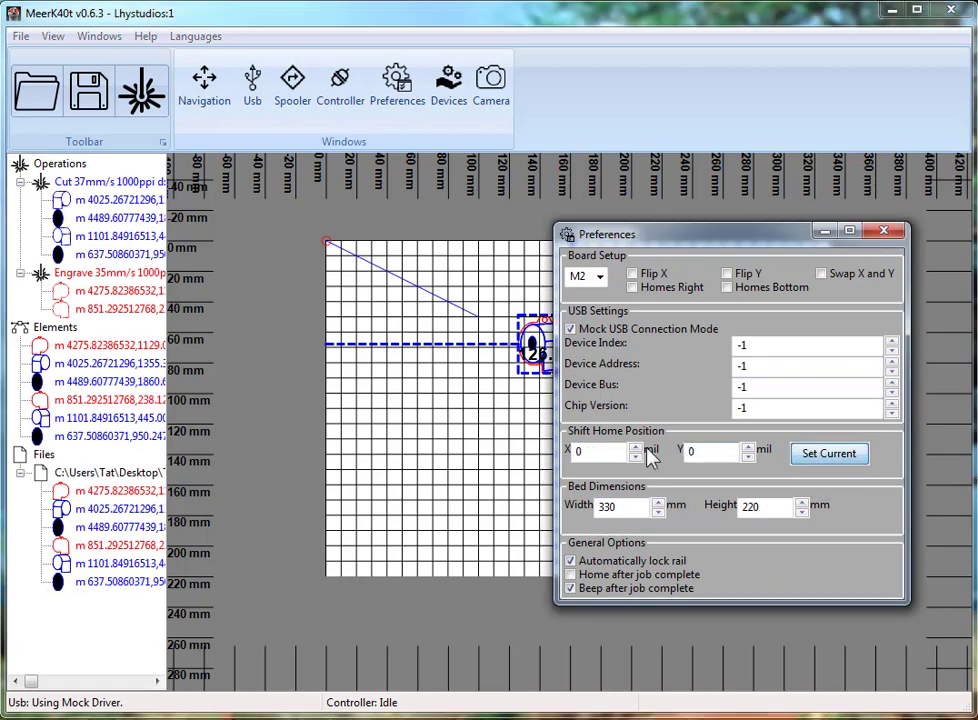
pyautogui.click(883, 231)
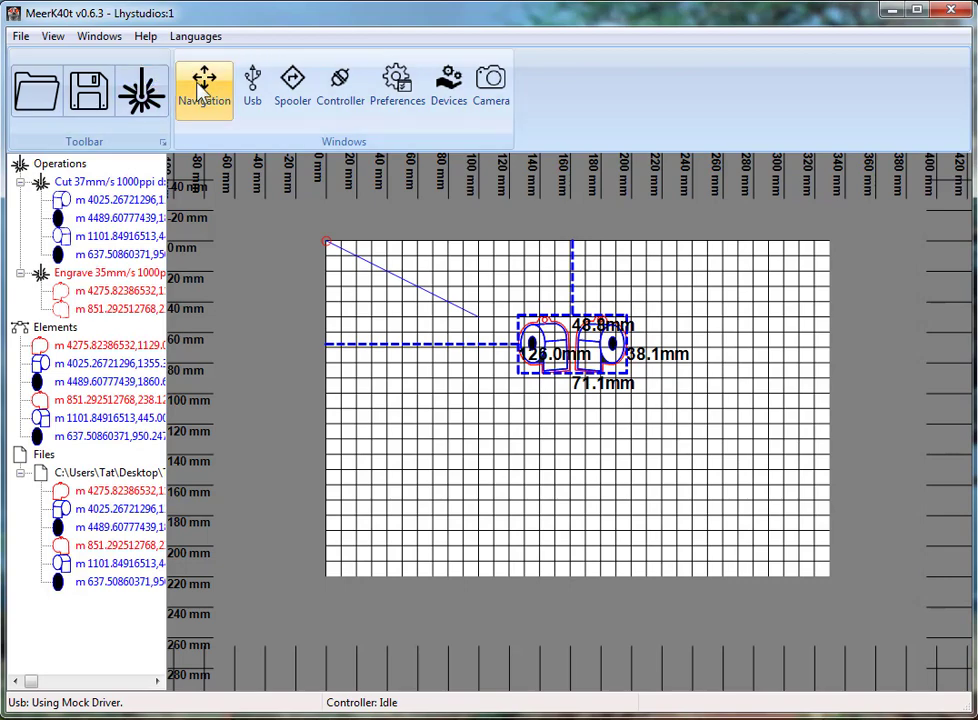
pyautogui.click(205, 90)
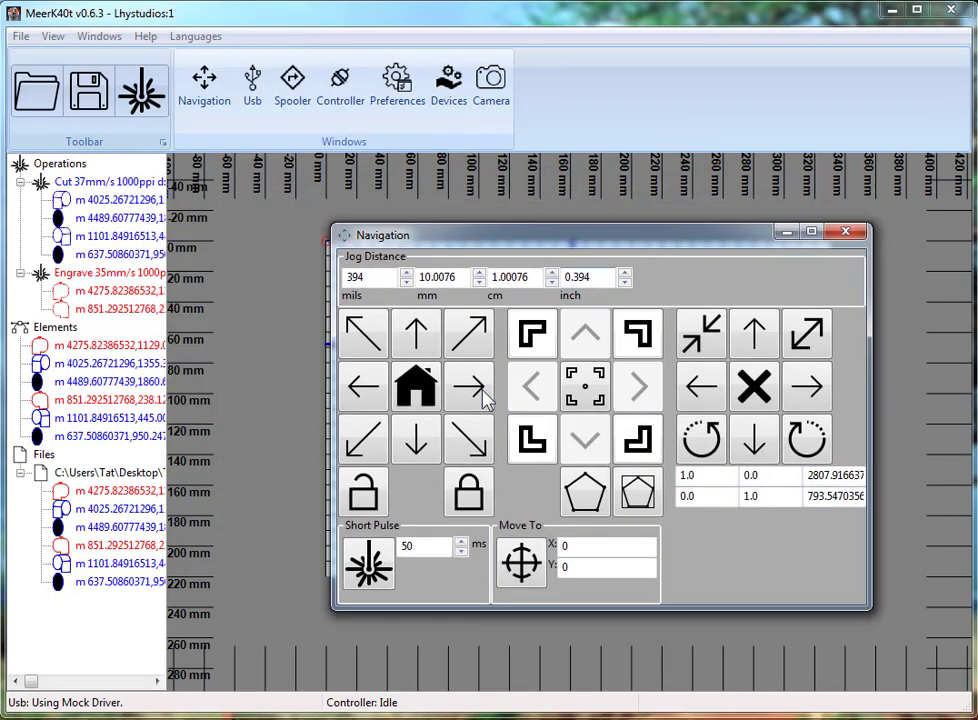
pyautogui.click(416, 386)
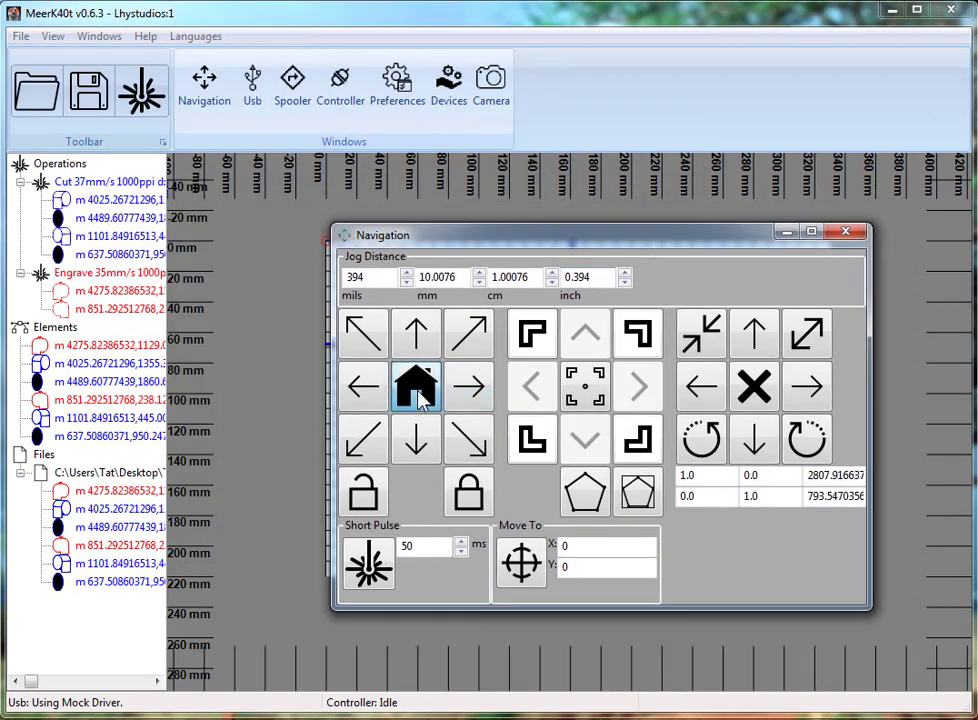
pyautogui.click(852, 238)
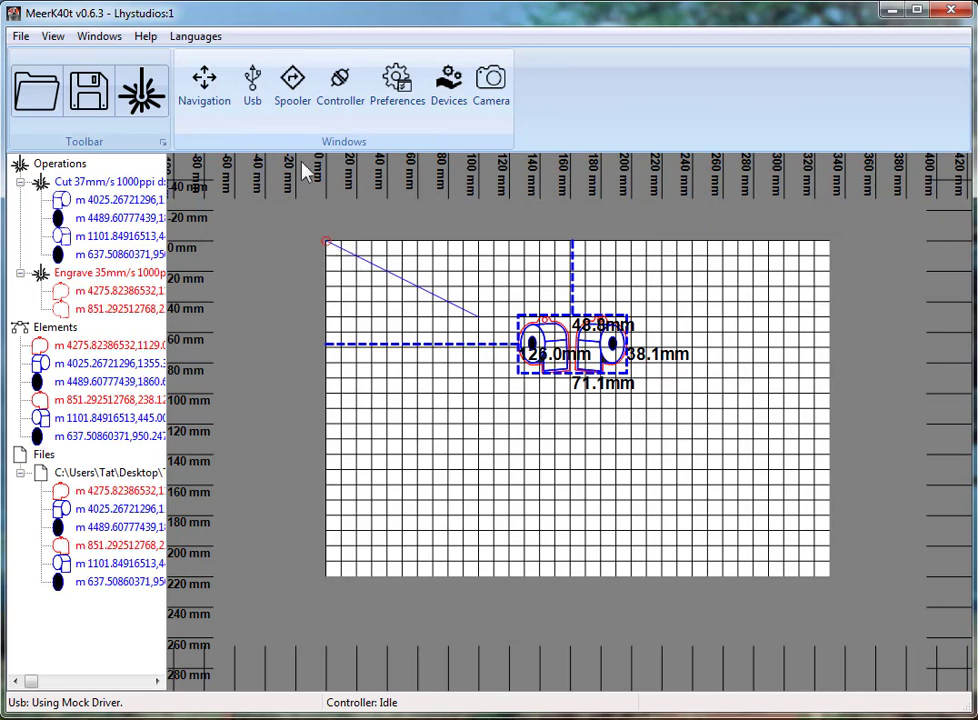
# Move the toilet-roll design to about 223 mm across and 29 mm down.
pyautogui.moveTo(612, 351); pyautogui.dragTo(506, 368)
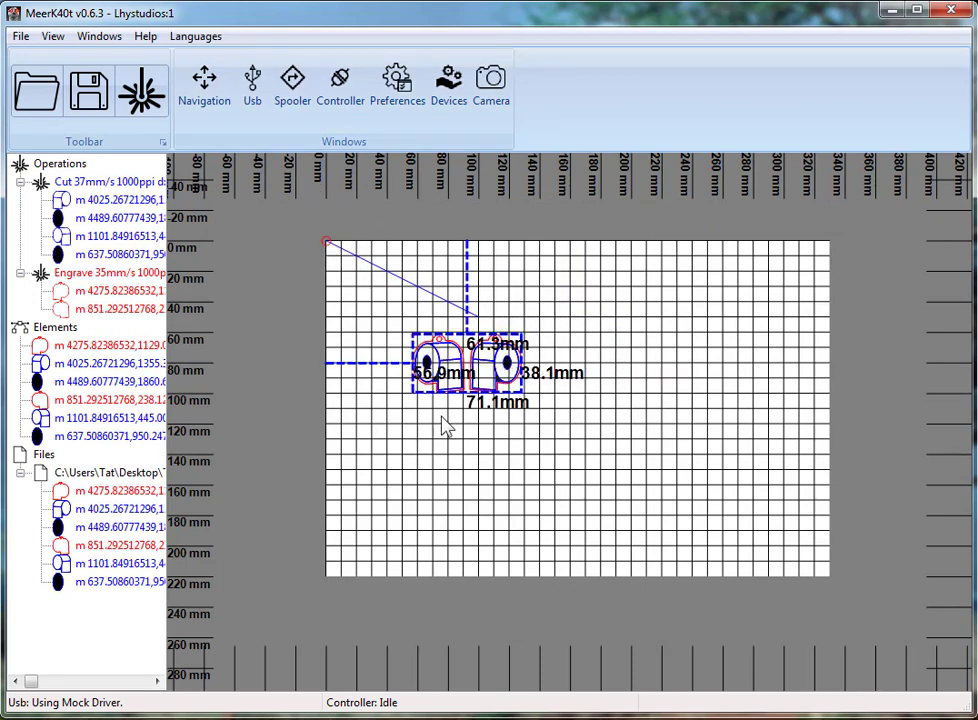
pyautogui.click(141, 90)
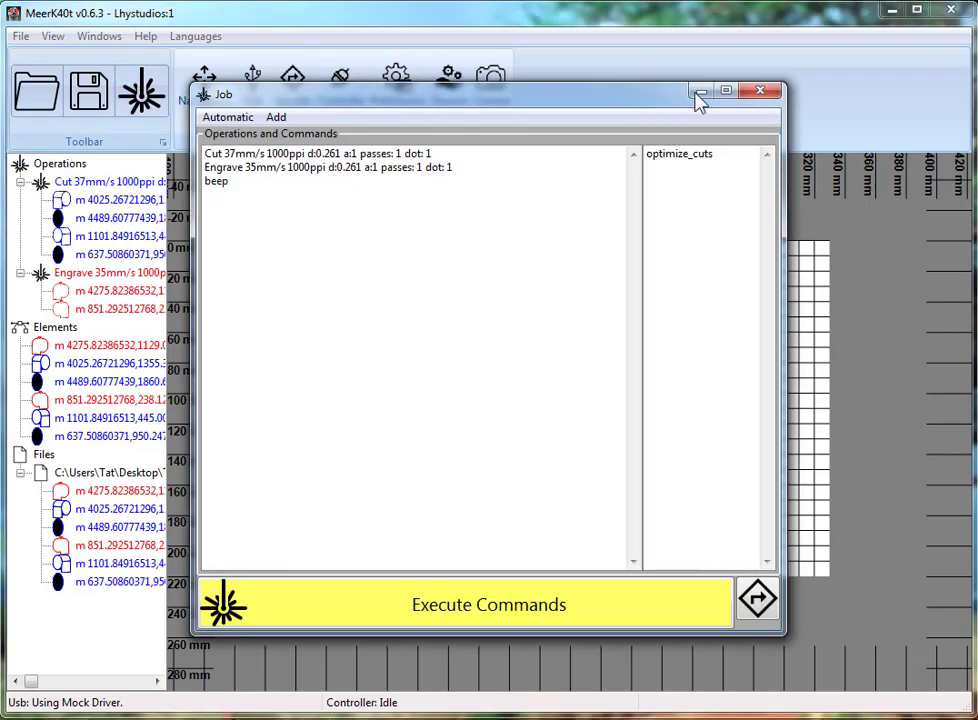
pyautogui.click(759, 91)
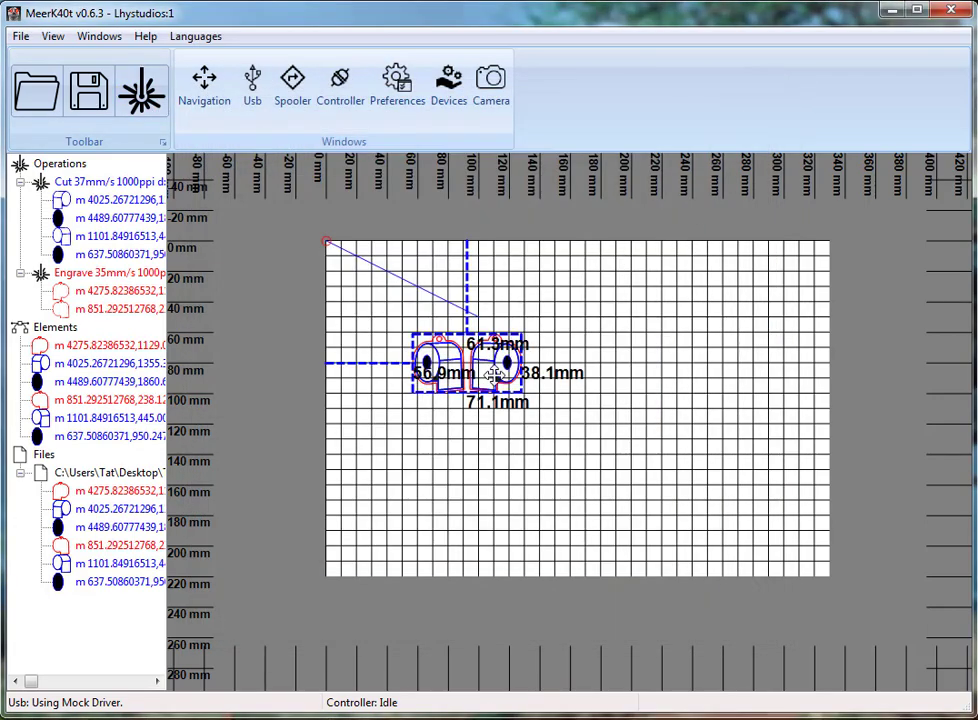
pyautogui.moveTo(497, 364); pyautogui.dragTo(750, 316)
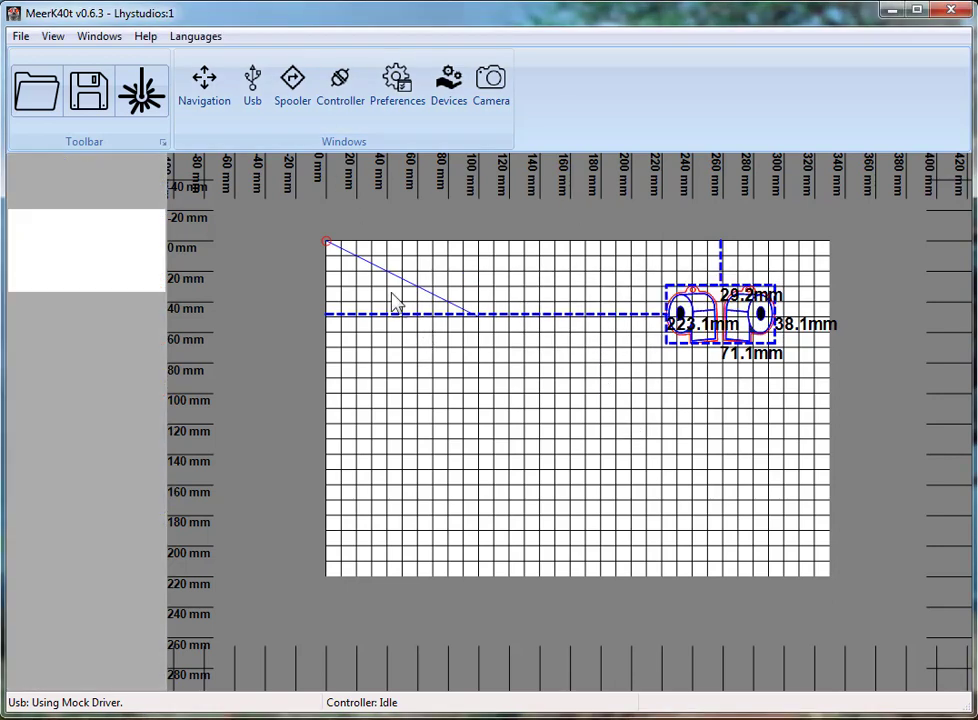
# Set the picture's raster step to 3.
pyautogui.click(335, 254)
pyautogui.rightClick(333, 256)
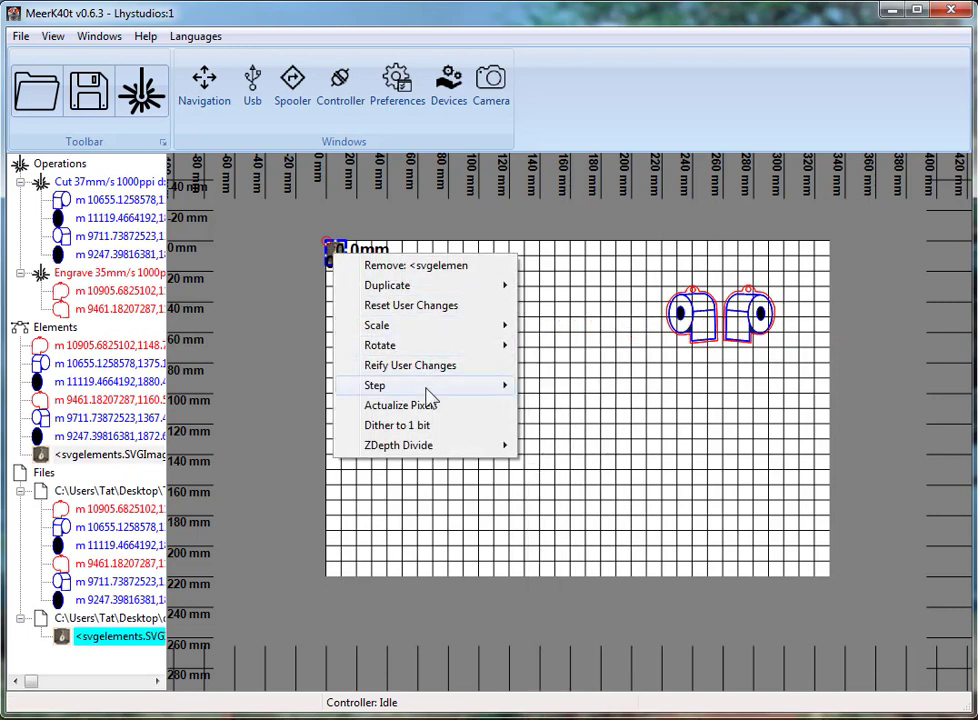
pyautogui.moveTo(428, 389)
pyautogui.click(585, 430)
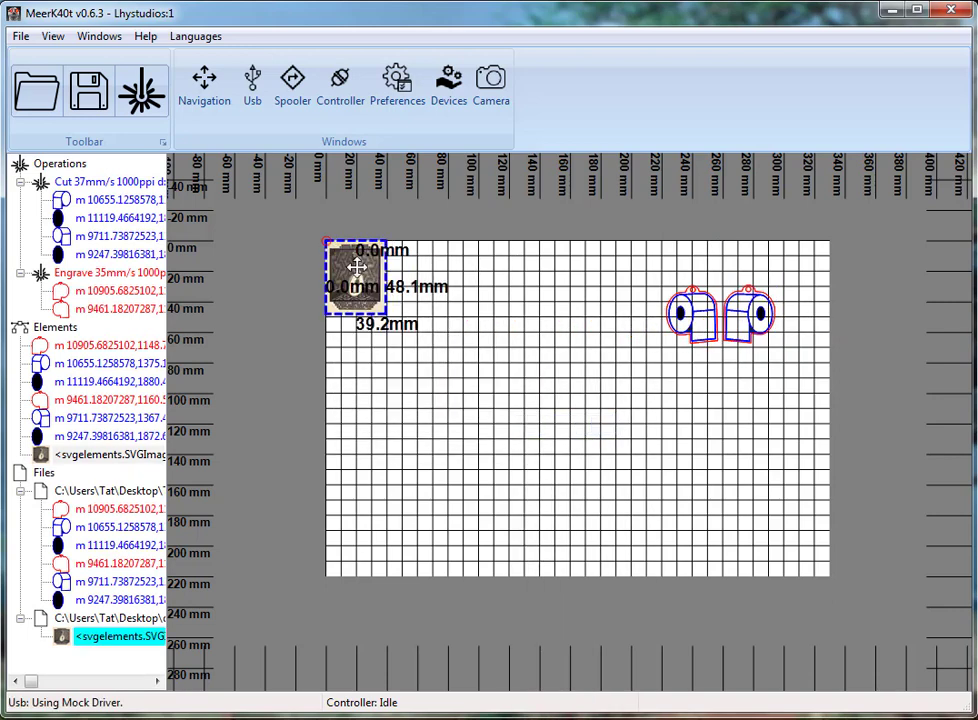
# Move the picture to mid-bed and dither it to 1 bit.
pyautogui.moveTo(381, 292); pyautogui.dragTo(517, 462)
pyautogui.rightClick(497, 438)
pyautogui.click(574, 607)
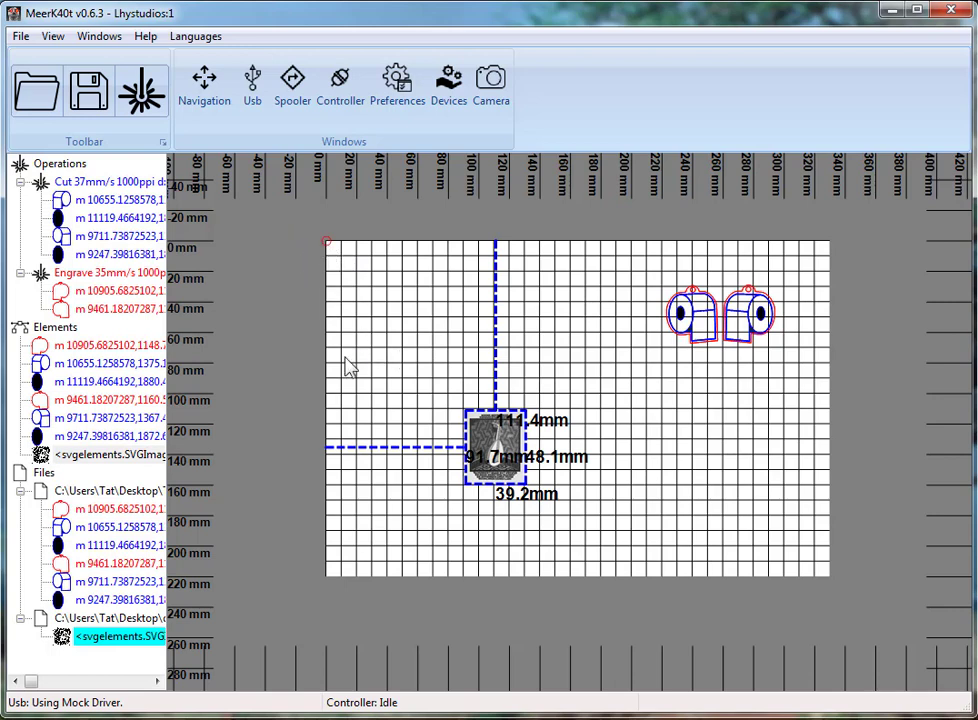
# Reclassify the elements into Image, Raster, Engrave and Cut operations by colour.
pyautogui.click(70, 164)
pyautogui.rightClick(75, 163)
pyautogui.click(190, 231)
pyautogui.scroll(2, 160, 197)
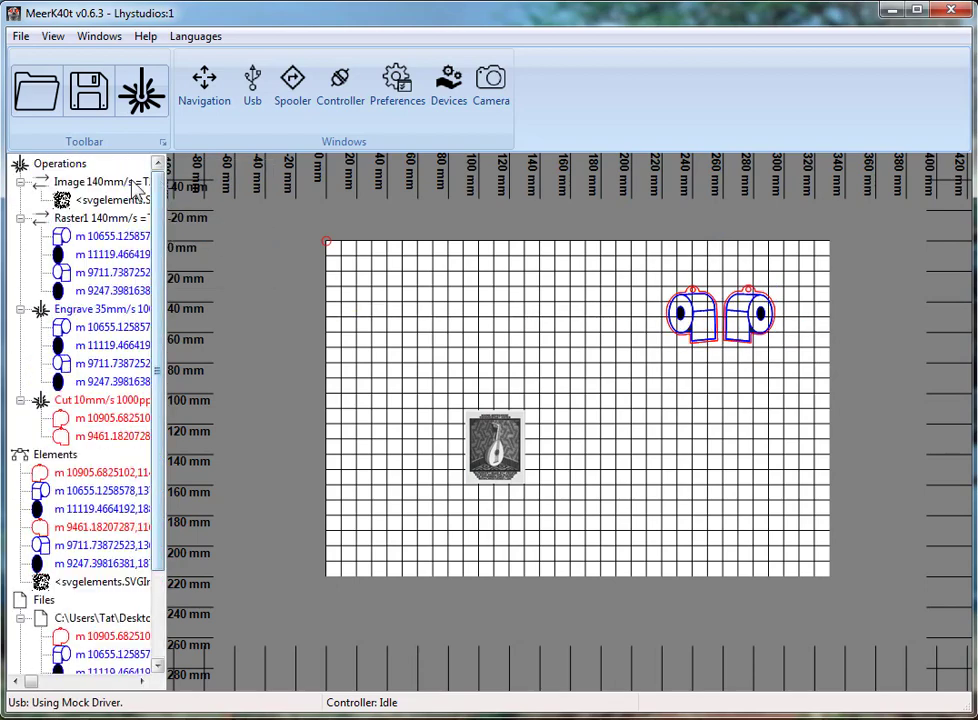
pyautogui.click(105, 200)
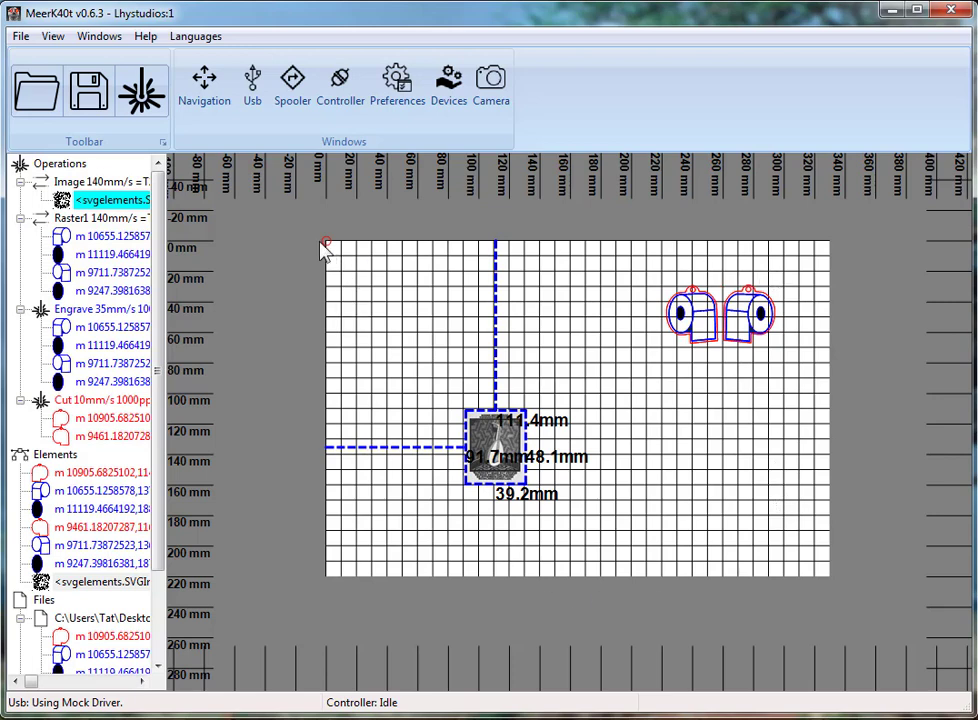
# Nudge the picture about 20 mm right using the Navigation jog arrows.
pyautogui.click(208, 92)
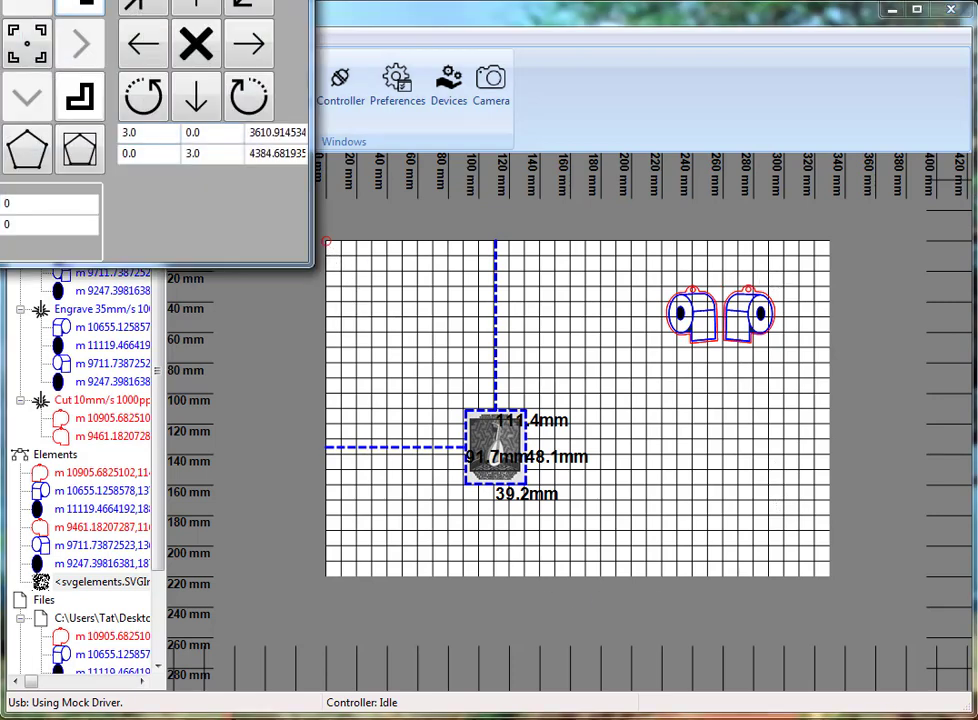
pyautogui.moveTo(200, 2); pyautogui.dragTo(818, 33)
pyautogui.click(593, 132)
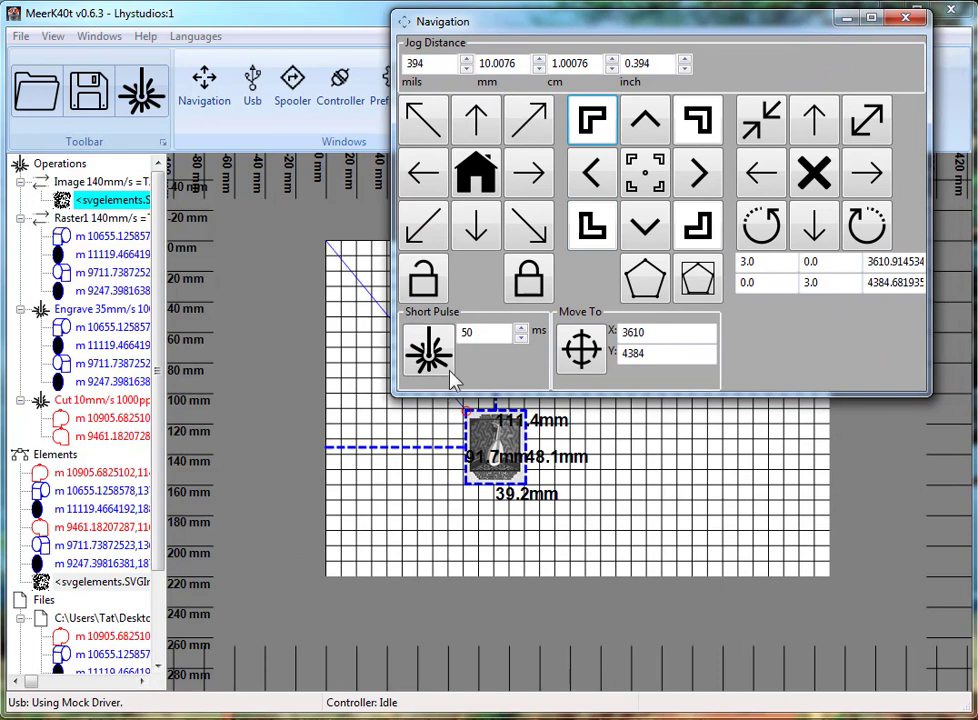
pyautogui.click(690, 185)
pyautogui.click(690, 185)
pyautogui.click(690, 185)
pyautogui.click(690, 185)
pyautogui.click(597, 182)
pyautogui.click(597, 182)
pyautogui.click(643, 224)
pyautogui.click(648, 125)
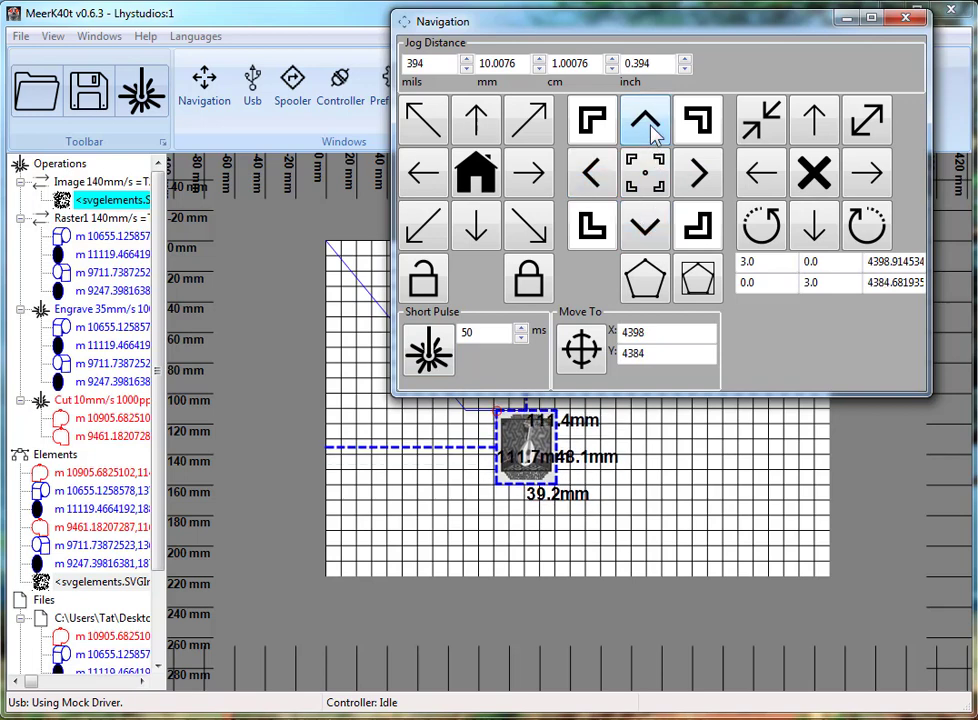
# Jog the laser head left two steps, then lower the toilet-roll pair to about 100 mm.
pyautogui.click(432, 178)
pyautogui.click(432, 178)
pyautogui.click(432, 178)
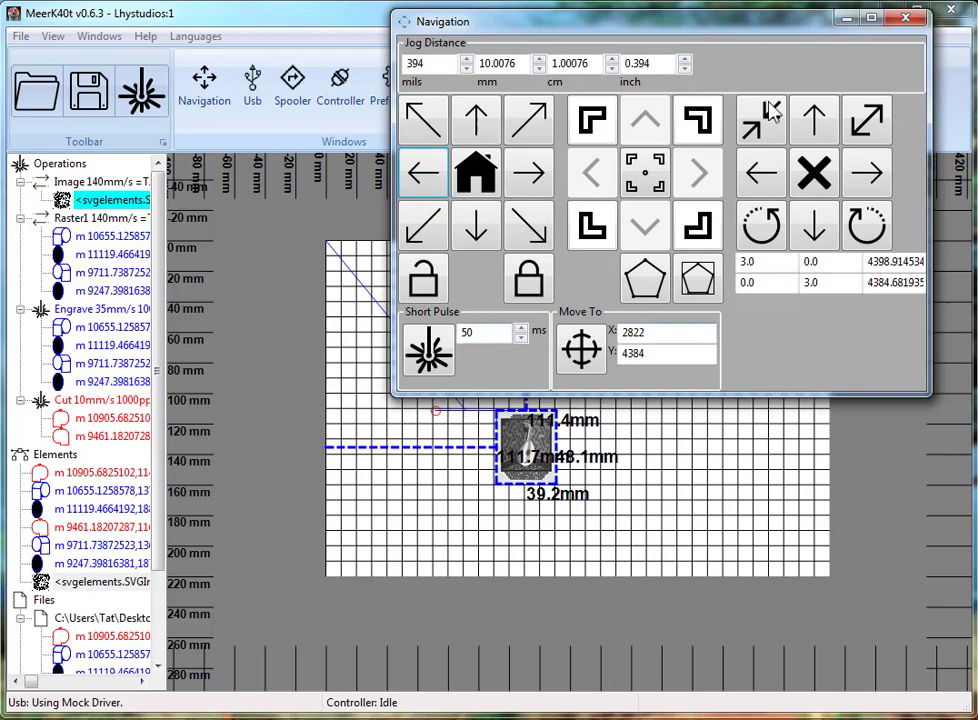
pyautogui.click(905, 17)
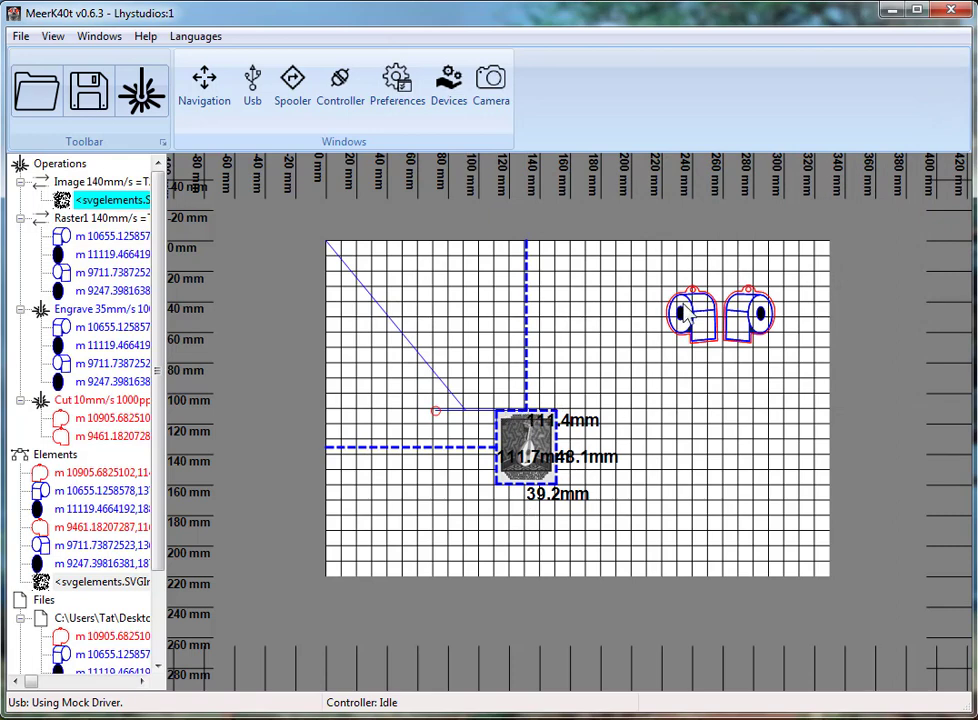
pyautogui.click(769, 329)
pyautogui.moveTo(758, 313); pyautogui.dragTo(760, 421)
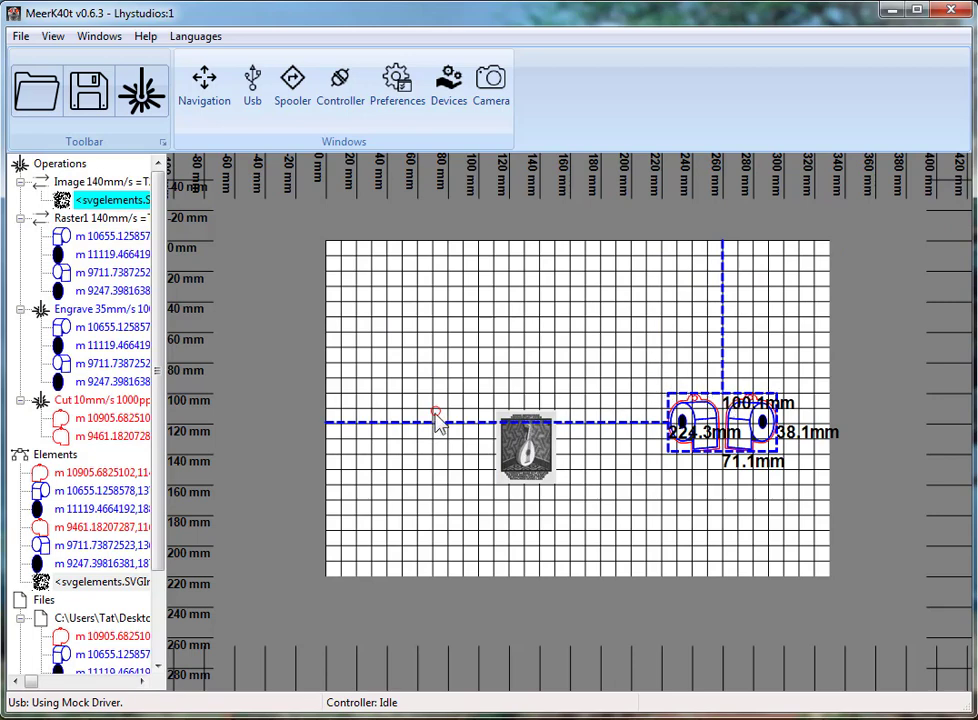
# Start a new document and move the 70.0 × 37.9 mm toilet-roll pair to about 179 mm, 84 mm.
pyautogui.click(20, 36)
pyautogui.click(44, 57)
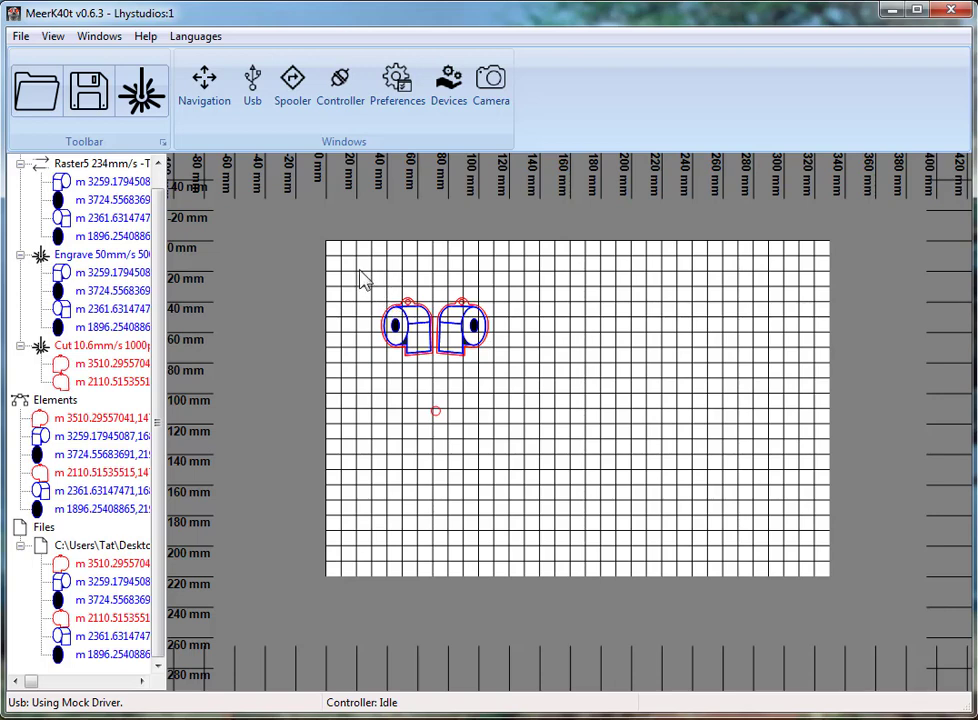
pyautogui.click(404, 300)
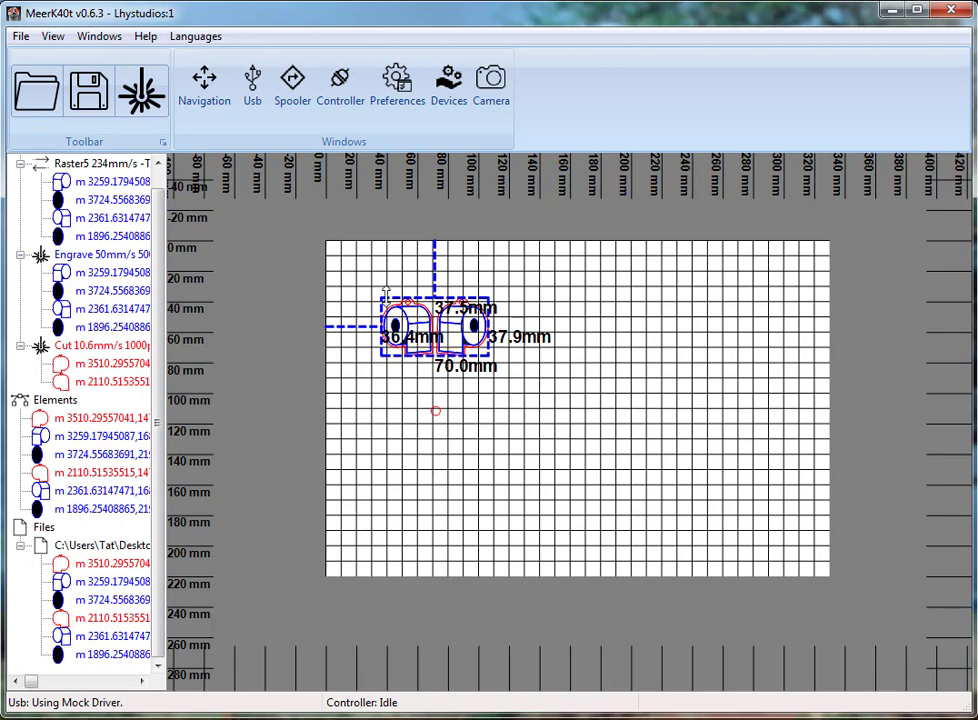
pyautogui.moveTo(433, 333); pyautogui.dragTo(634, 395)
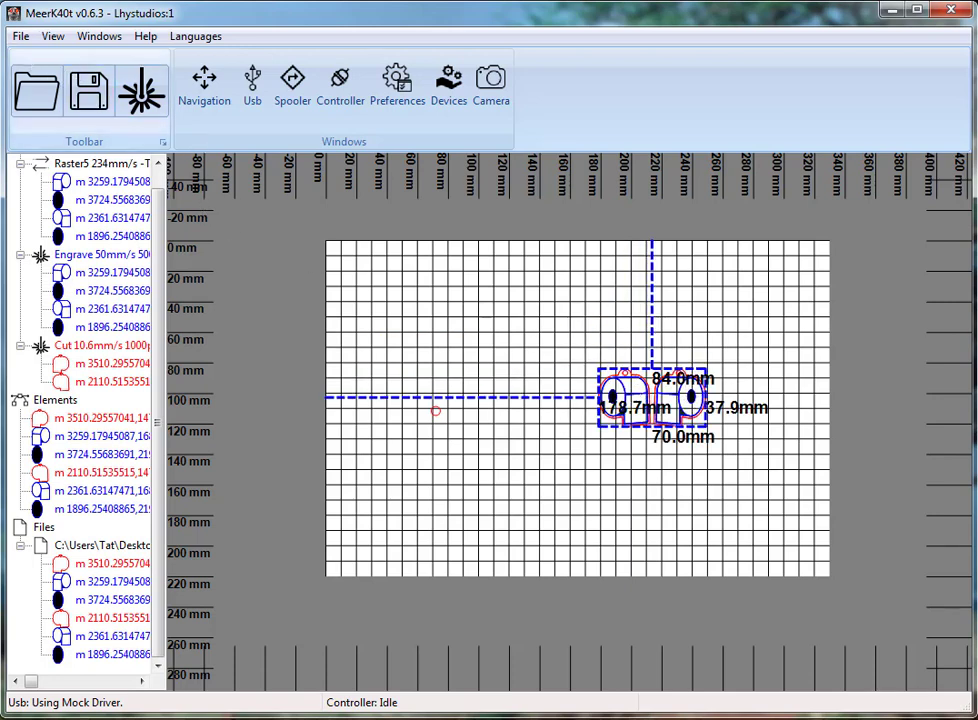
# Save the document and reload tp-setting.svg in K40 Whisperer.
pyautogui.click(27, 38)
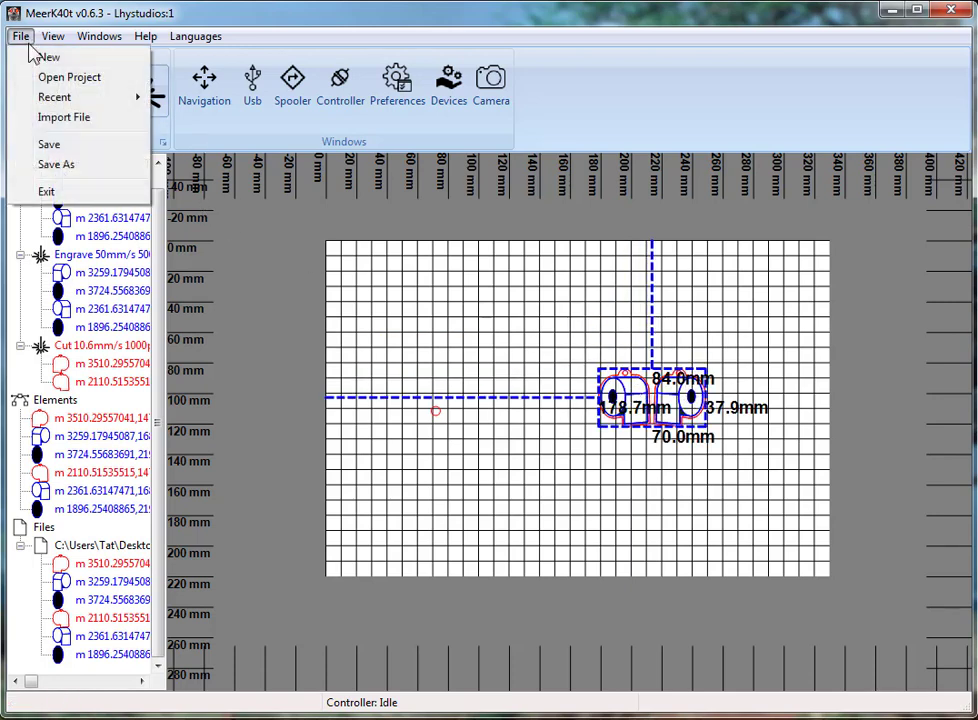
pyautogui.click(68, 144)
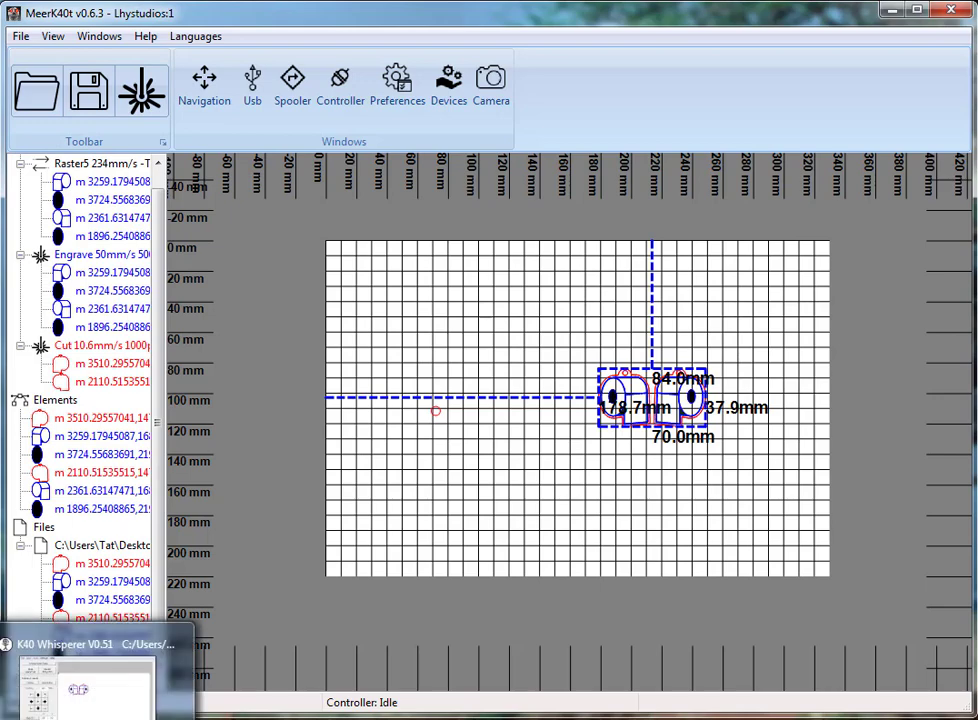
pyautogui.click(98, 690)
pyautogui.click(282, 236)
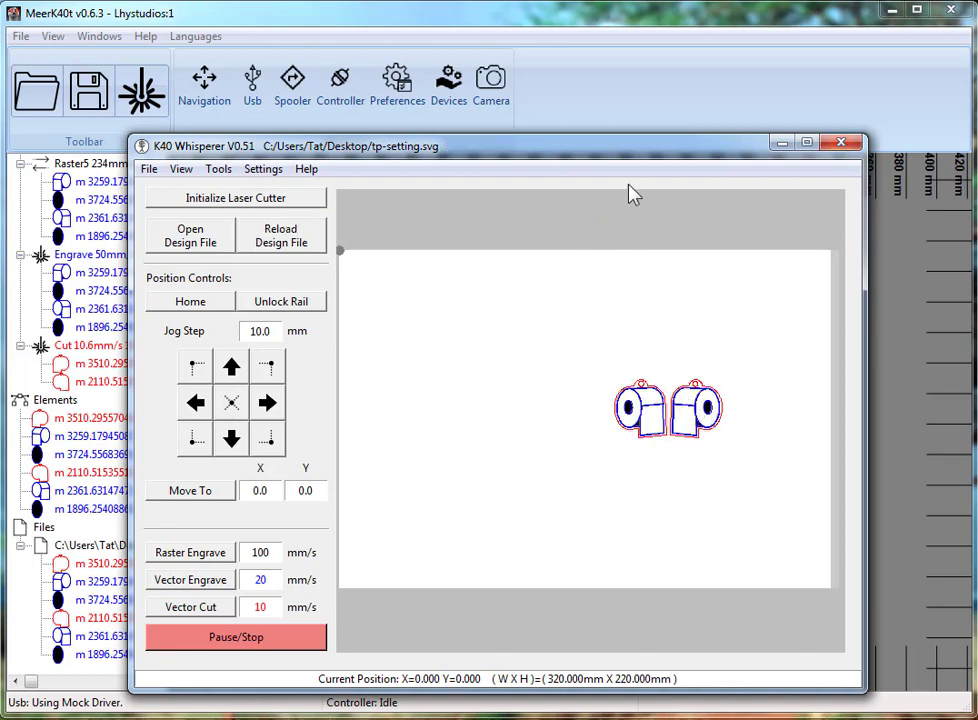
# Jog the laser head about 5 mm right, then close K40 Whisperer.
pyautogui.moveTo(750, 147); pyautogui.dragTo(845, 345)
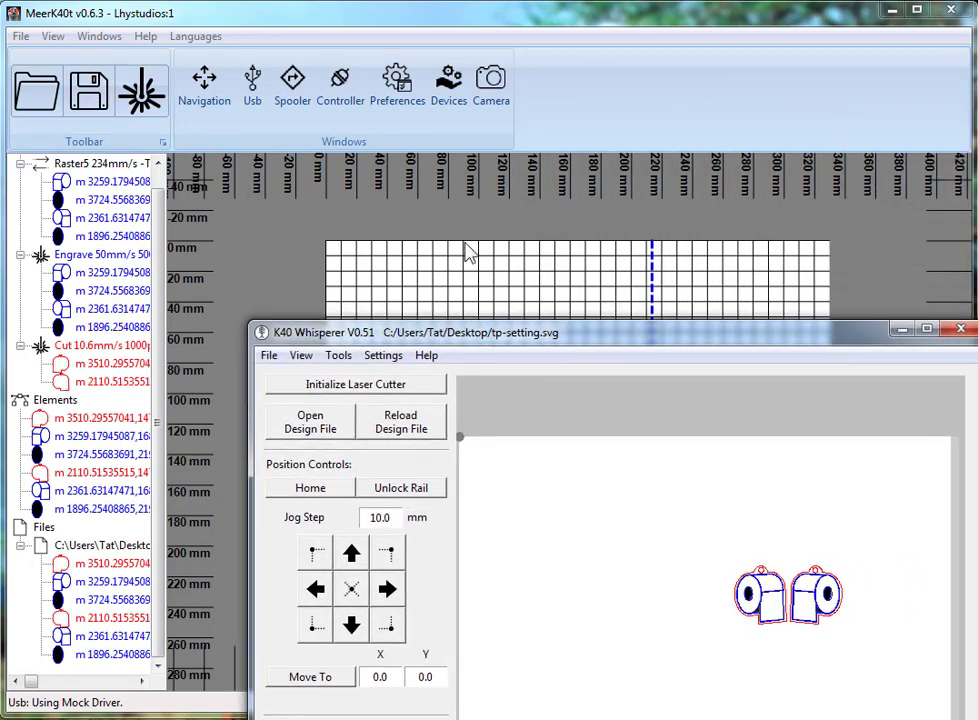
pyautogui.moveTo(497, 335); pyautogui.dragTo(390, 184)
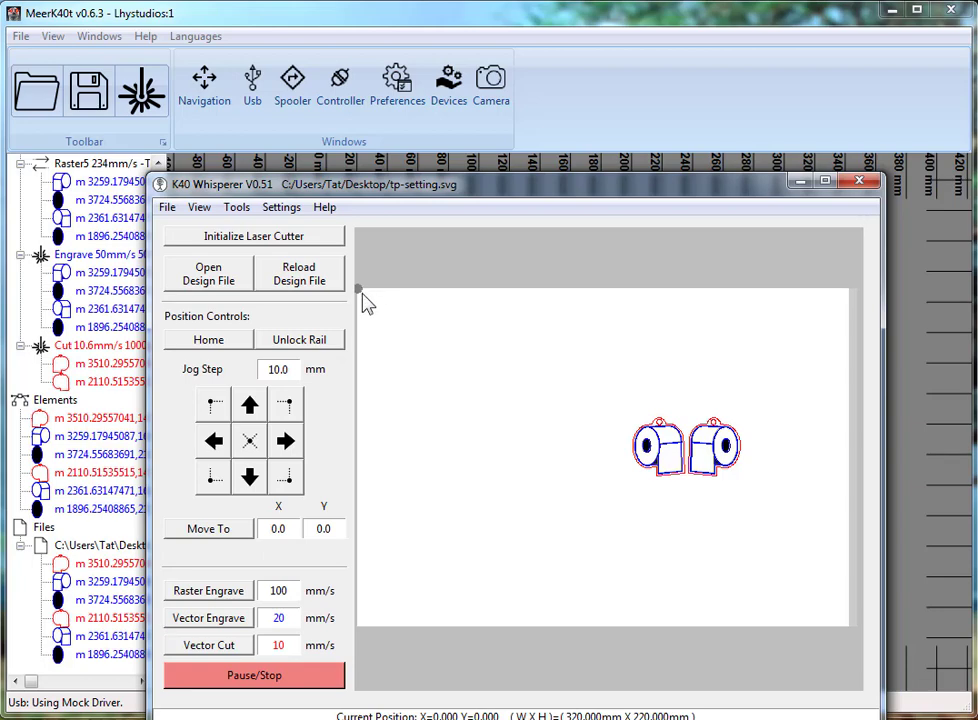
pyautogui.click(289, 451)
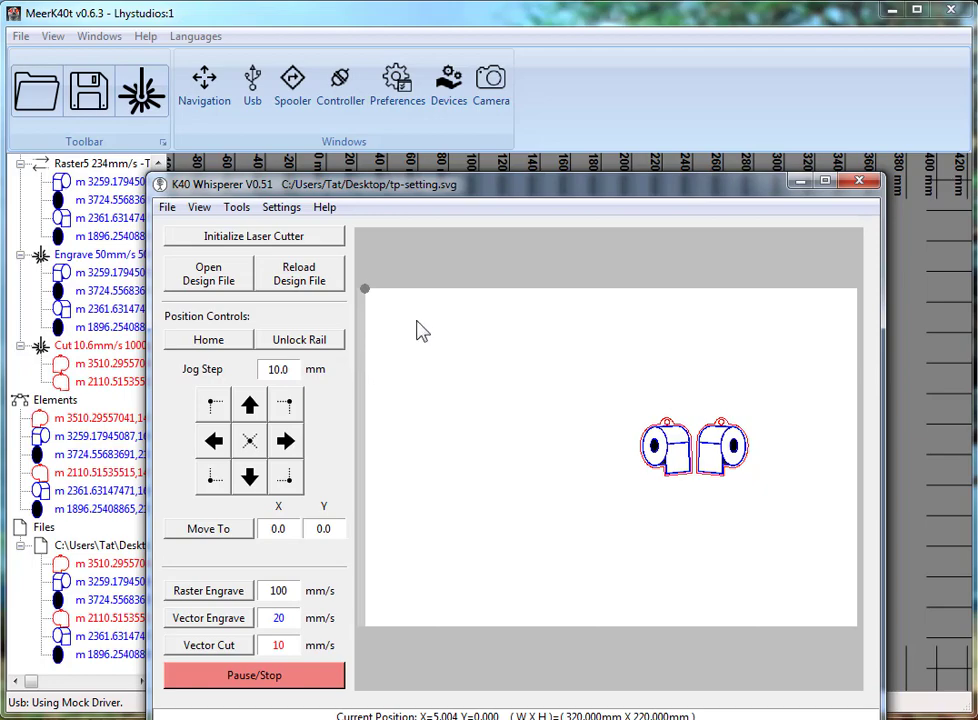
pyautogui.click(859, 181)
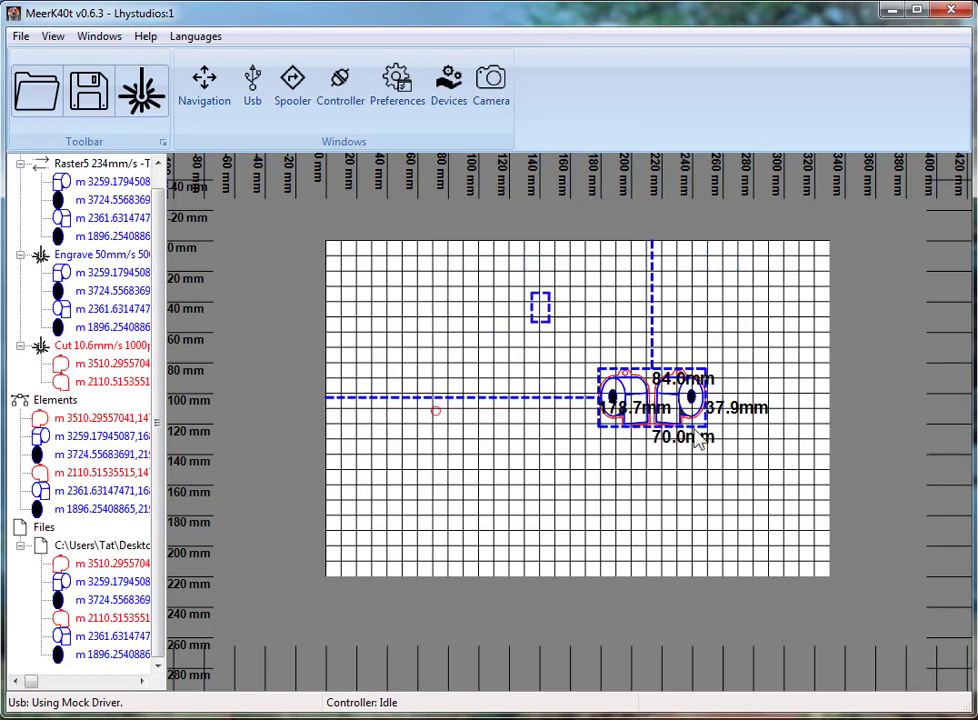
# Move the design to the upper left and place a second copy below it.
pyautogui.moveTo(627, 377); pyautogui.dragTo(449, 320)
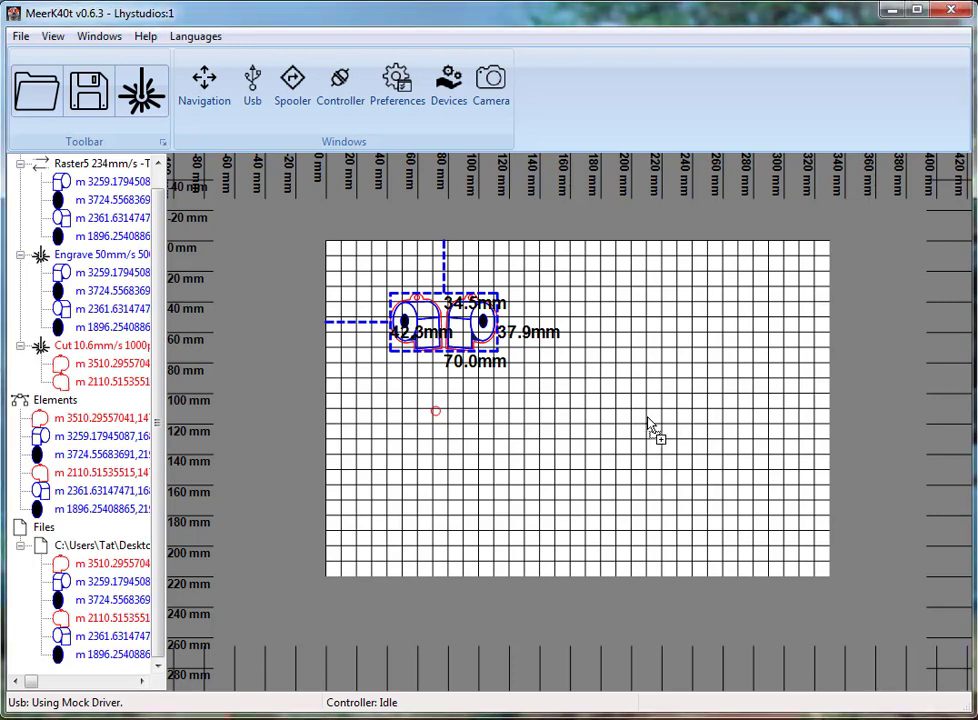
pyautogui.moveTo(655, 430); pyautogui.dragTo(644, 419)
pyautogui.moveTo(640, 305); pyautogui.dragTo(753, 469)
pyautogui.moveTo(660, 402); pyautogui.dragTo(427, 422)
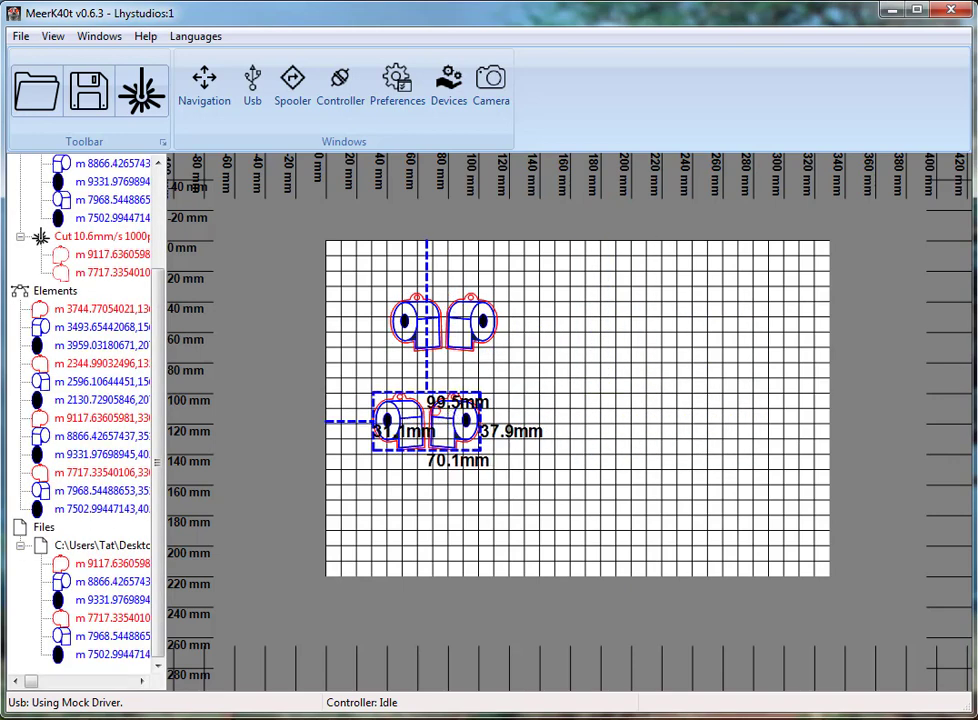
# Add third and fourth copies, completing the two-by-two grid.
pyautogui.moveTo(781, 375); pyautogui.dragTo(659, 345)
pyautogui.click(683, 410)
pyautogui.moveTo(683, 410); pyautogui.dragTo(608, 331)
pyautogui.moveTo(781, 406); pyautogui.dragTo(589, 365)
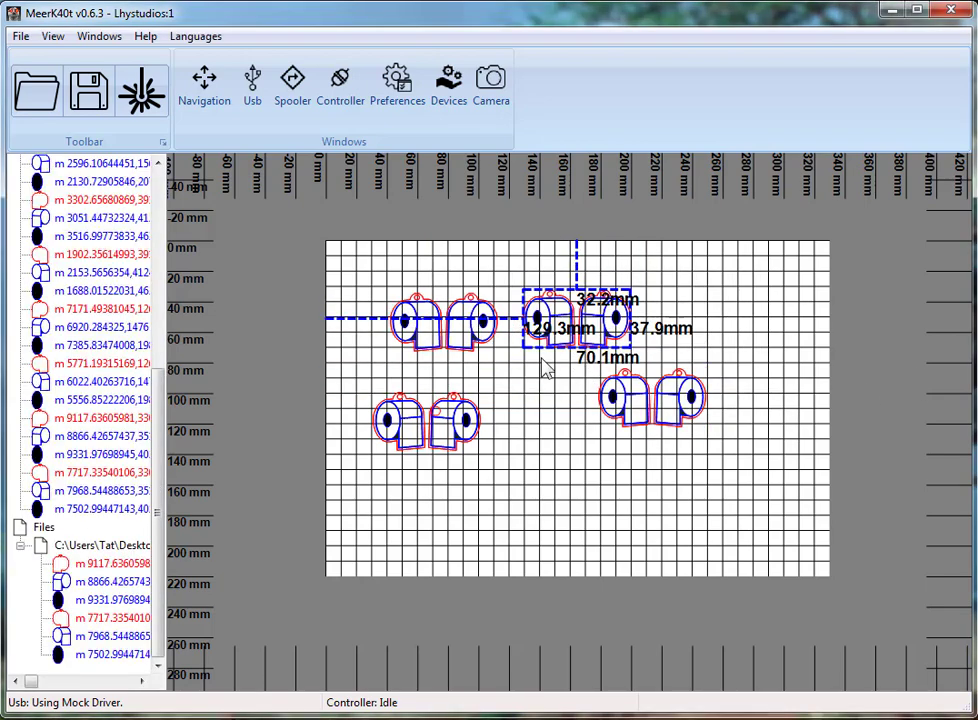
pyautogui.moveTo(667, 387); pyautogui.dragTo(580, 404)
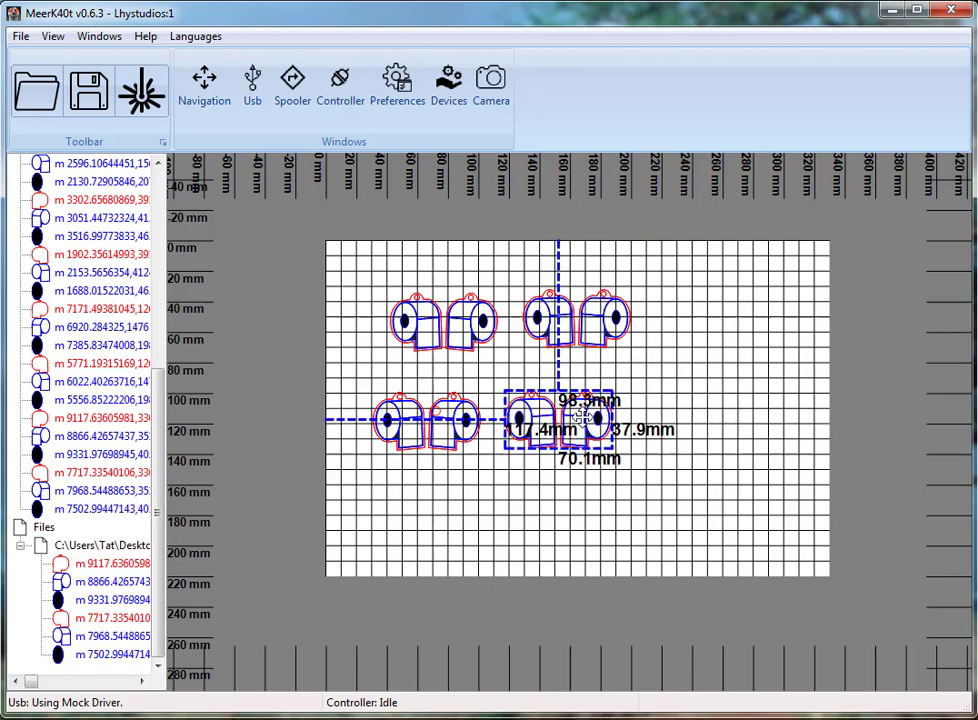
# Open the Job window, step through its operations, and show the operations and elements tree.
pyautogui.click(163, 106)
pyautogui.click(338, 156)
pyautogui.press('Down')
pyautogui.press('Down')
pyautogui.press('Up')
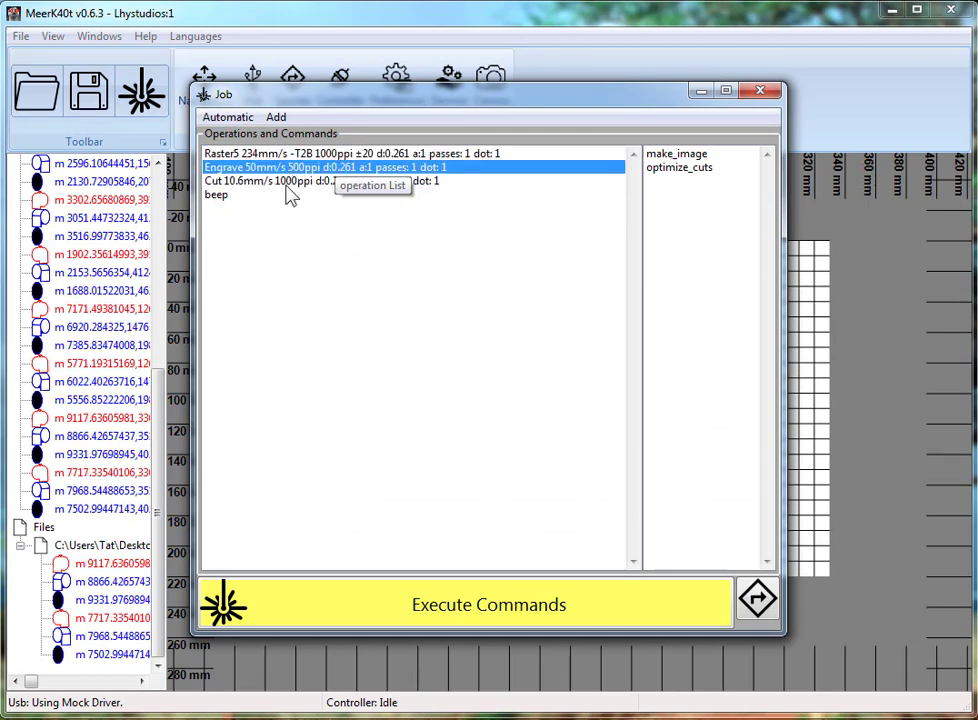
pyautogui.click(120, 158)
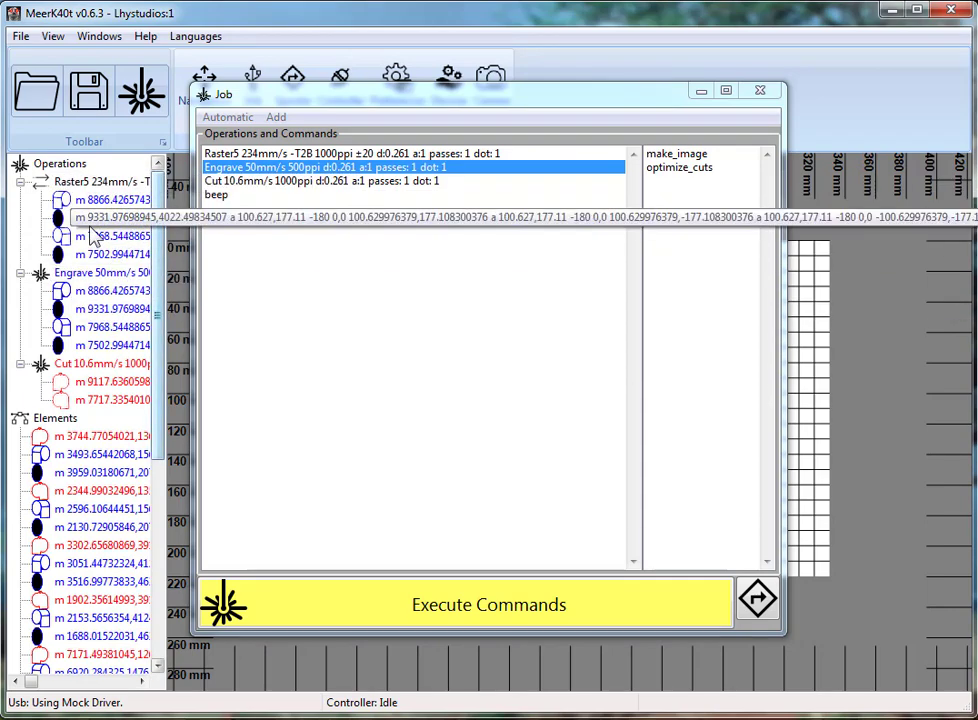
pyautogui.click(110, 308)
pyautogui.moveTo(660, 93); pyautogui.dragTo(977, 280)
pyautogui.moveTo(733, 280); pyautogui.dragTo(795, 144)
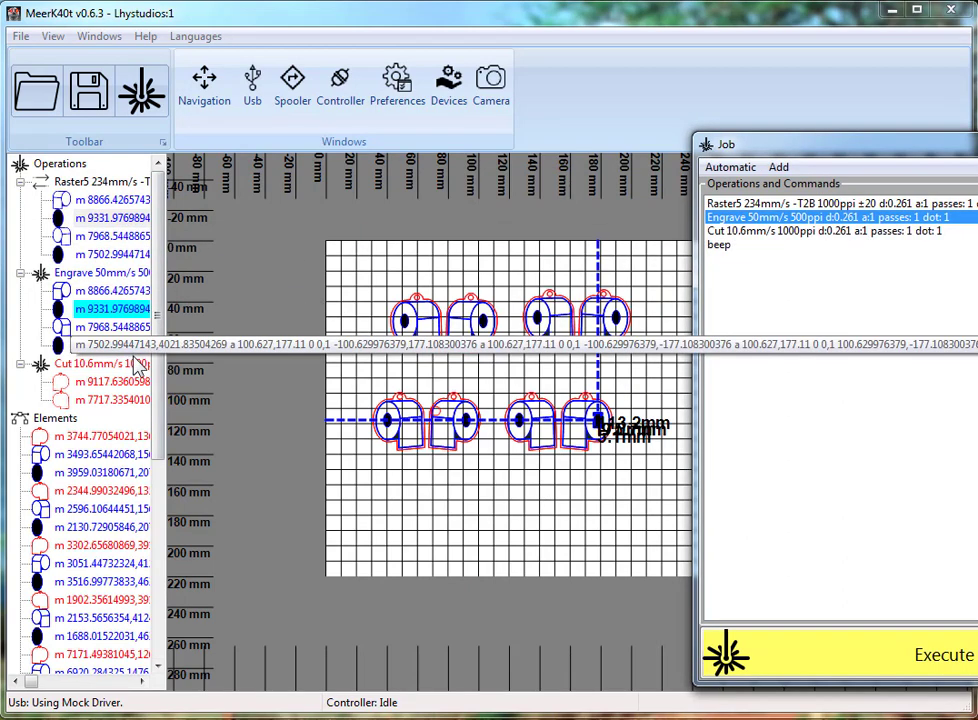
# Reclassify all the keychain designs into operations with Refresh Classification.
pyautogui.click(84, 166)
pyautogui.rightClick(86, 168)
pyautogui.click(170, 215)
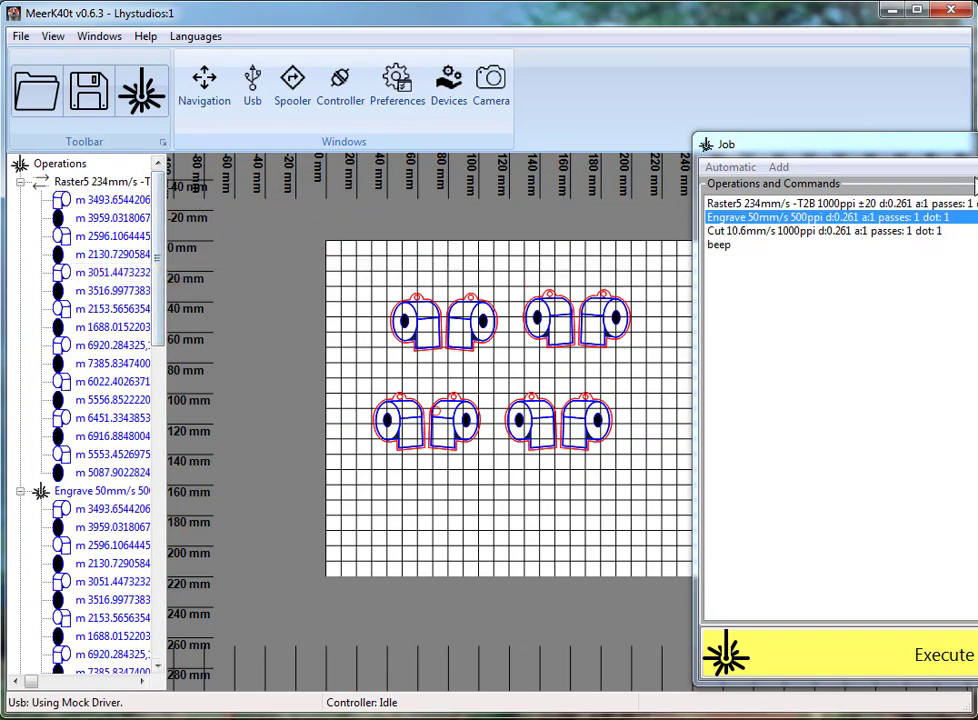
pyautogui.moveTo(785, 157); pyautogui.dragTo(622, 172)
pyautogui.moveTo(720, 187); pyautogui.dragTo(279, 192)
# Select the Raster5 and Engrave operations, with the Job window moved below the design.
pyautogui.click(98, 181)
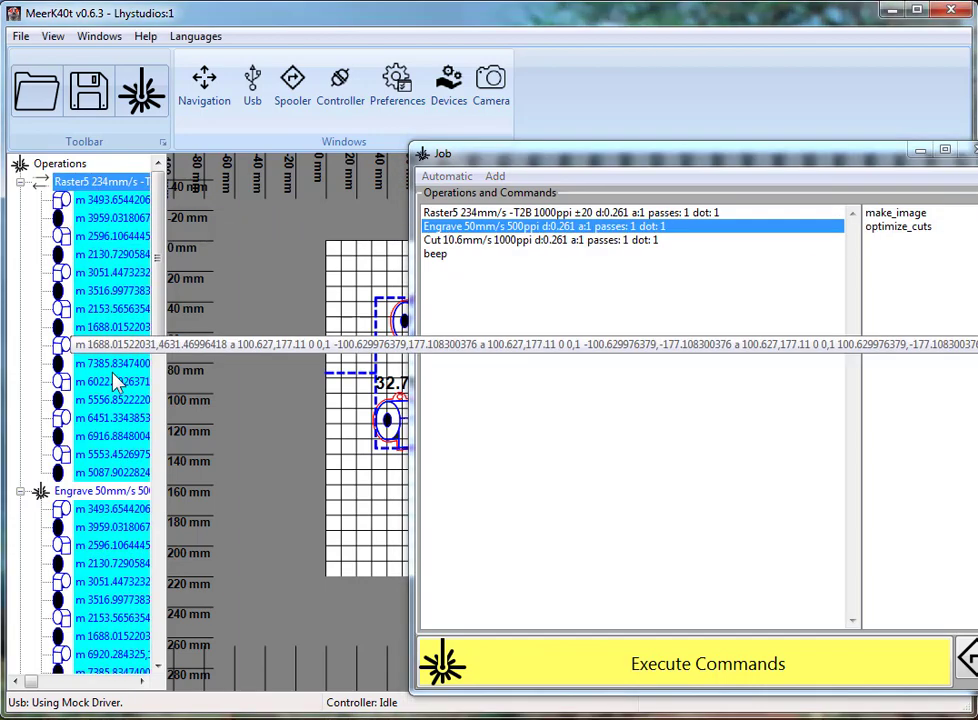
pyautogui.moveTo(498, 160); pyautogui.dragTo(313, 506)
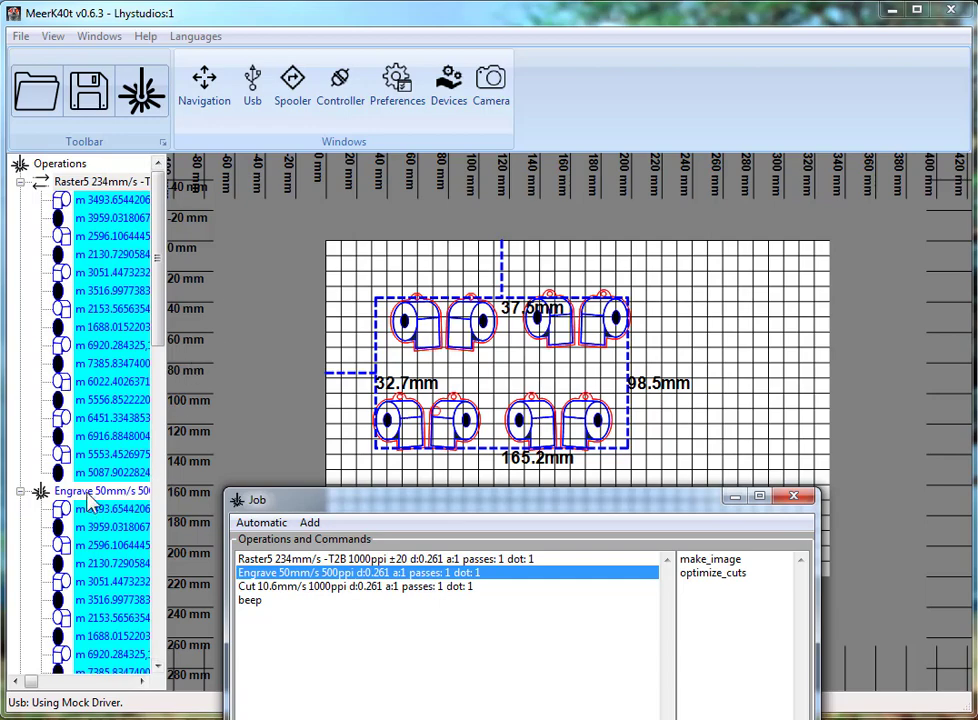
pyautogui.click(125, 492)
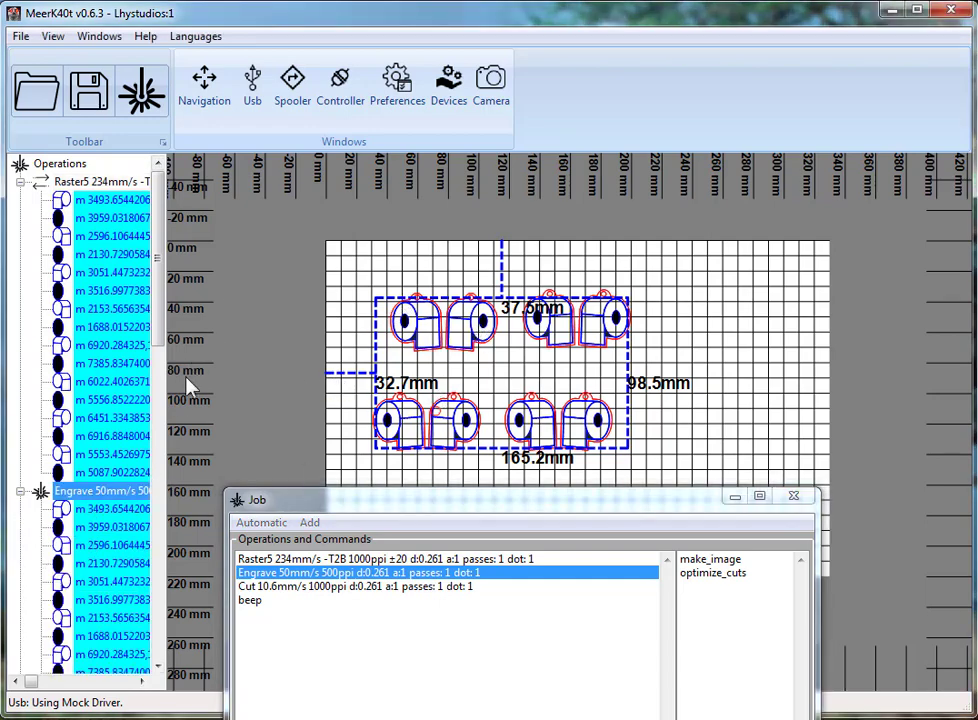
pyautogui.scroll(-9, 122, 224)
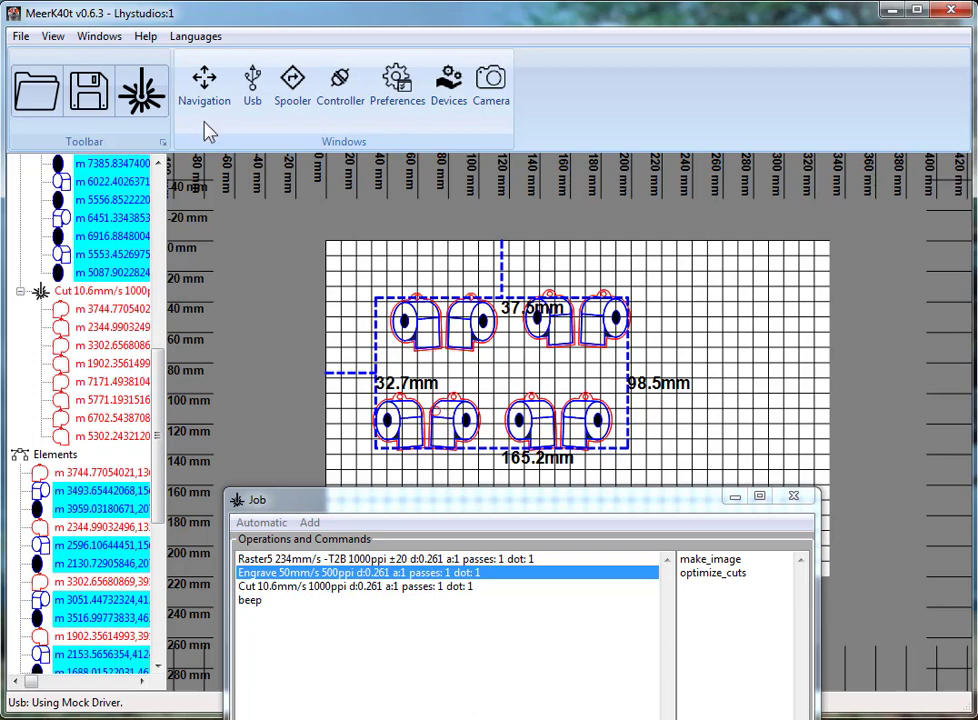
# In the Navigation panel, move the laser head to the selection's corner.
pyautogui.click(201, 90)
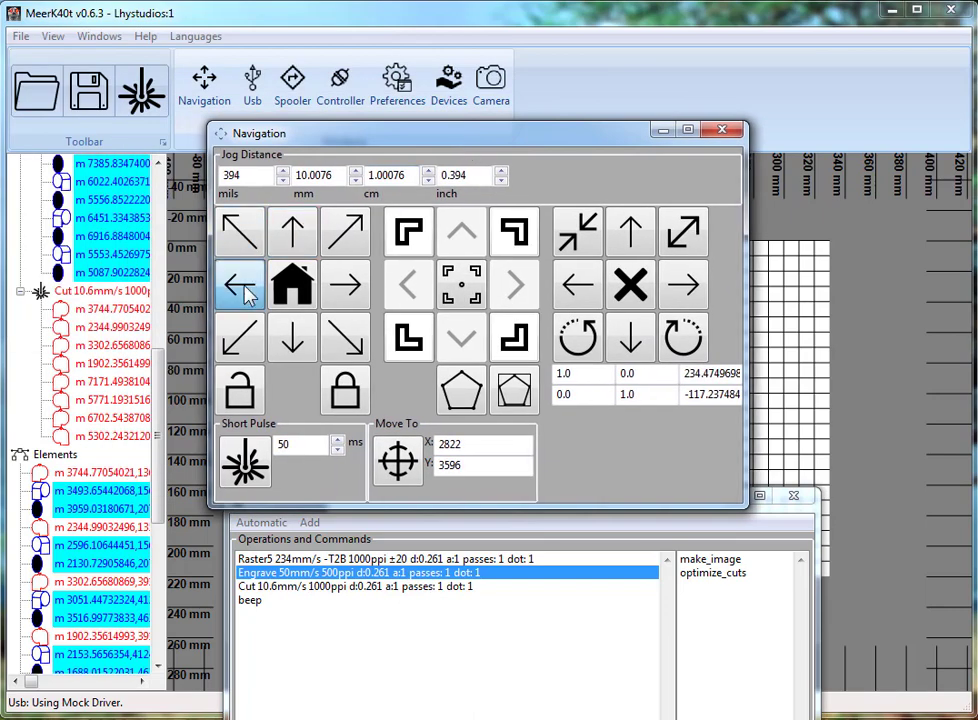
pyautogui.click(248, 290)
pyautogui.click(292, 232)
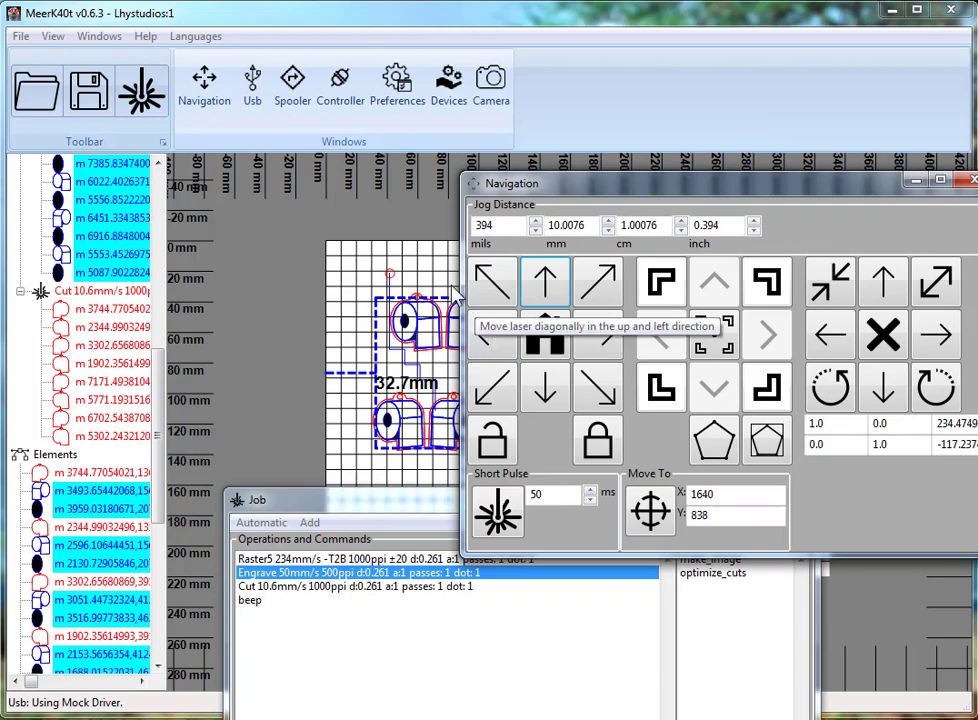
pyautogui.moveTo(560, 190); pyautogui.dragTo(778, 223)
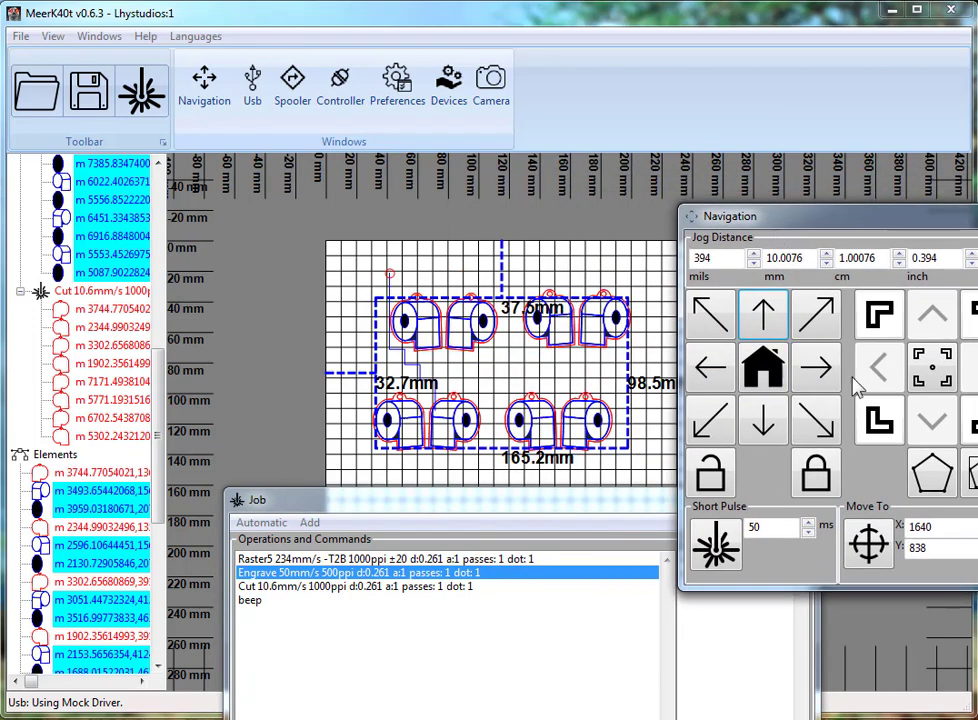
pyautogui.click(889, 317)
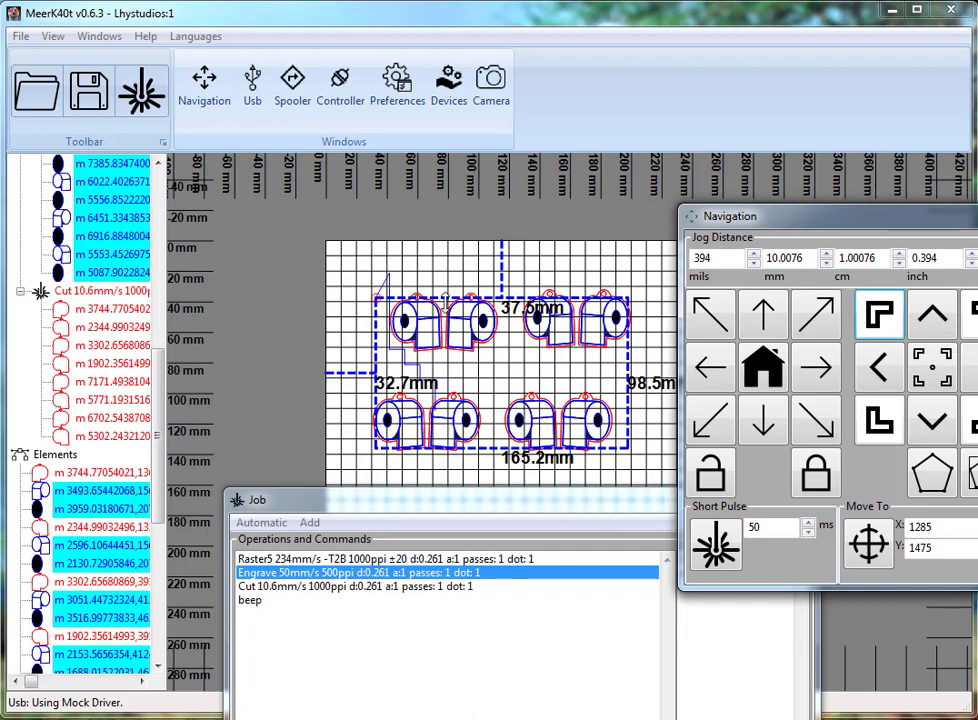
# Nudge the selected artwork 50 mm right and 30 mm up in 10 mm jogs.
pyautogui.click(968, 372)
pyautogui.click(968, 372)
pyautogui.click(968, 372)
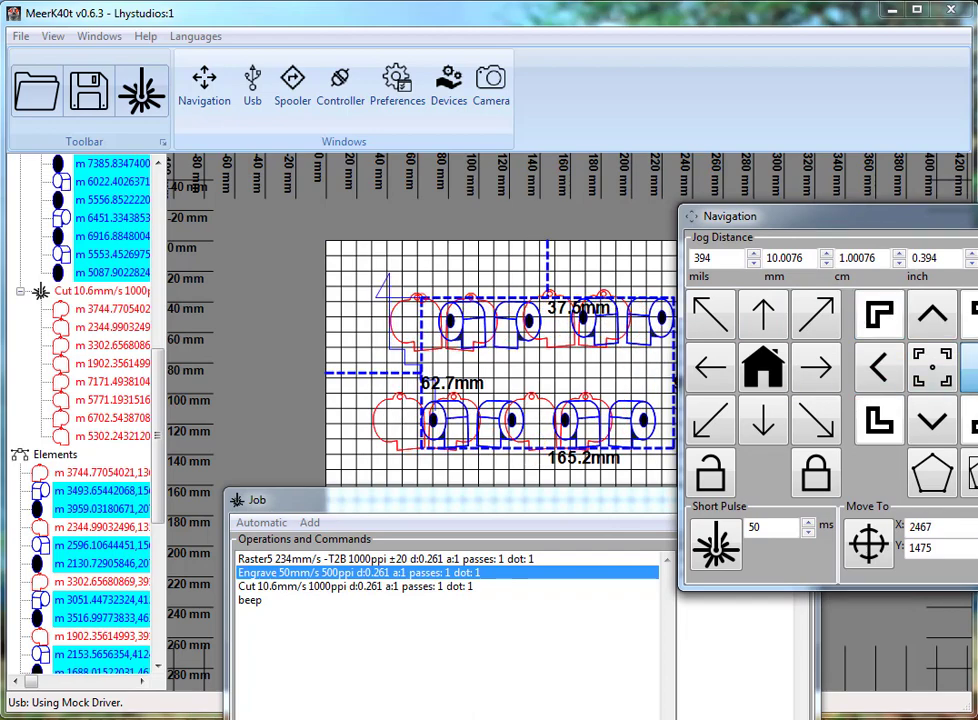
pyautogui.click(968, 372)
pyautogui.click(968, 372)
pyautogui.click(938, 326)
pyautogui.click(940, 330)
pyautogui.click(940, 330)
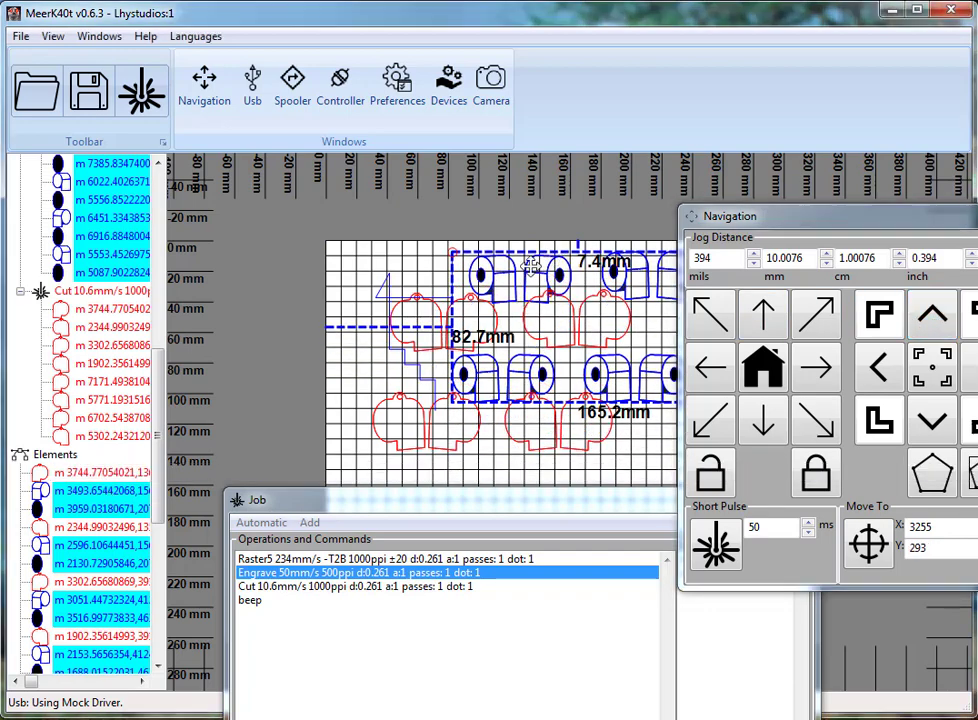
pyautogui.scroll(-1, 70, 400)
# Reset all user changes to the elements and move the keychain designs up and left.
pyautogui.click(62, 383)
pyautogui.rightClick(64, 383)
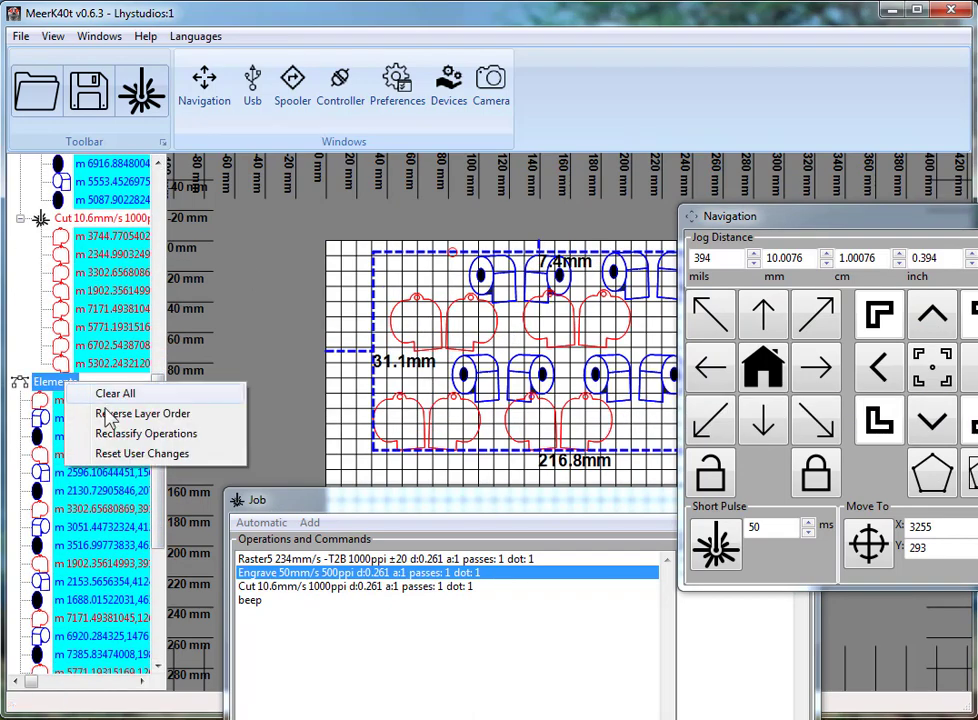
pyautogui.click(145, 454)
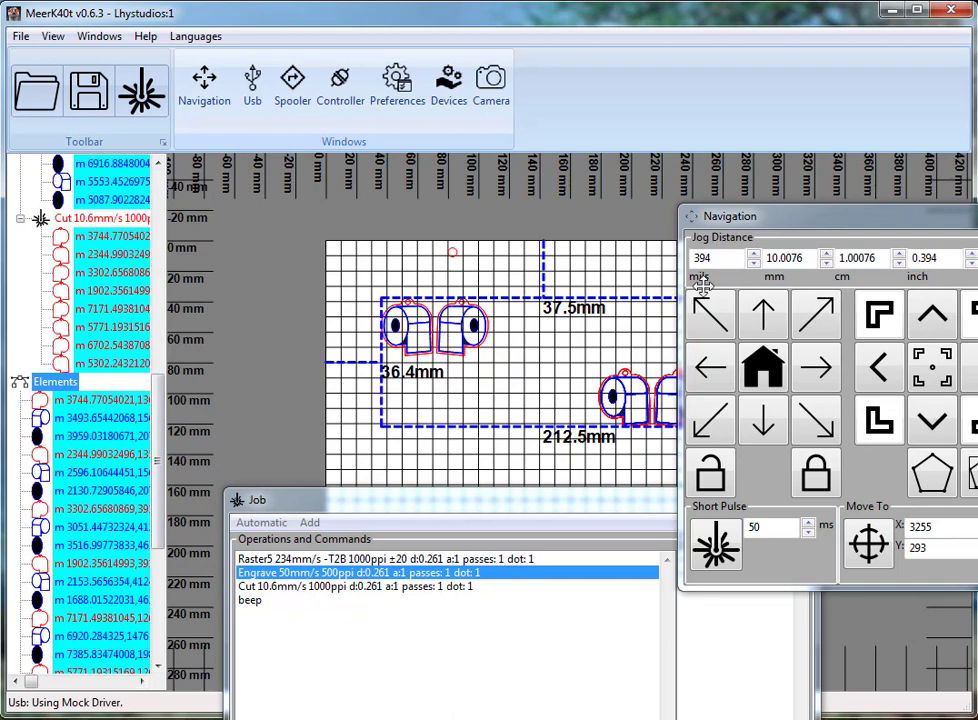
pyautogui.moveTo(757, 228); pyautogui.dragTo(941, 232)
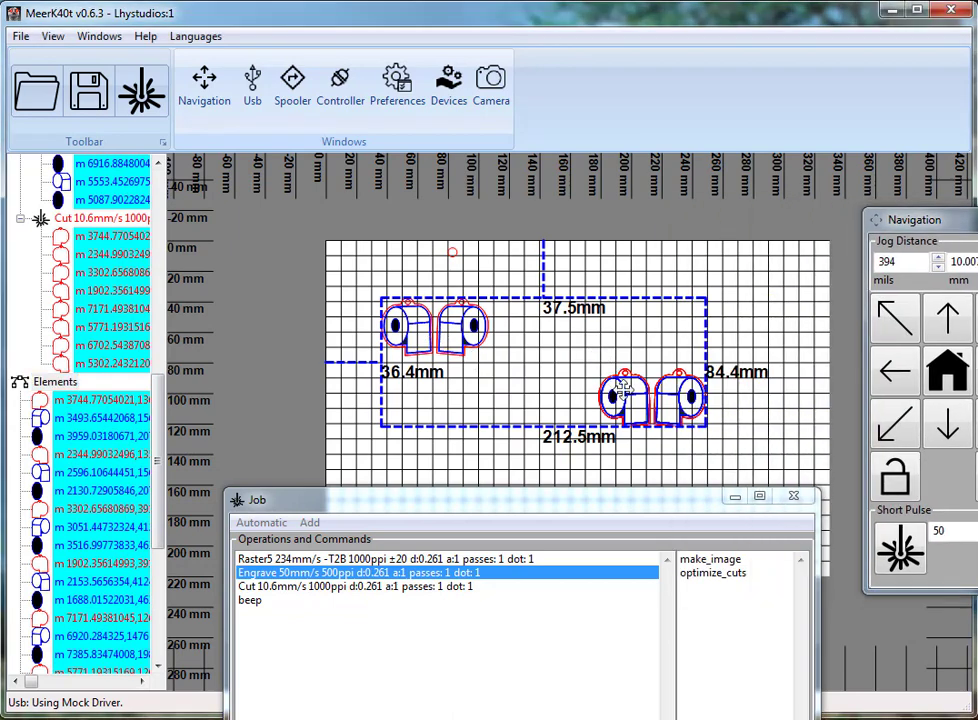
pyautogui.moveTo(600, 353); pyautogui.dragTo(549, 323)
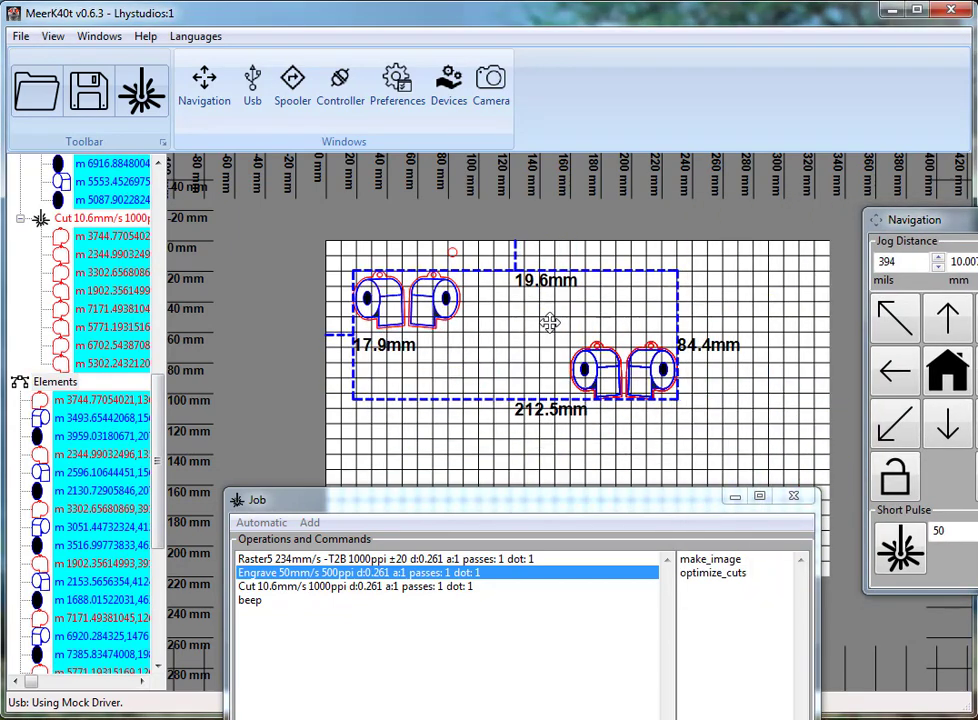
# Move the right keychain pair to the bed's top-right and set the laser head position.
pyautogui.click(705, 290)
pyautogui.moveTo(549, 327); pyautogui.dragTo(797, 489)
pyautogui.moveTo(640, 380); pyautogui.dragTo(720, 300)
pyautogui.moveTo(481, 507); pyautogui.dragTo(484, 350)
pyautogui.click(452, 253)
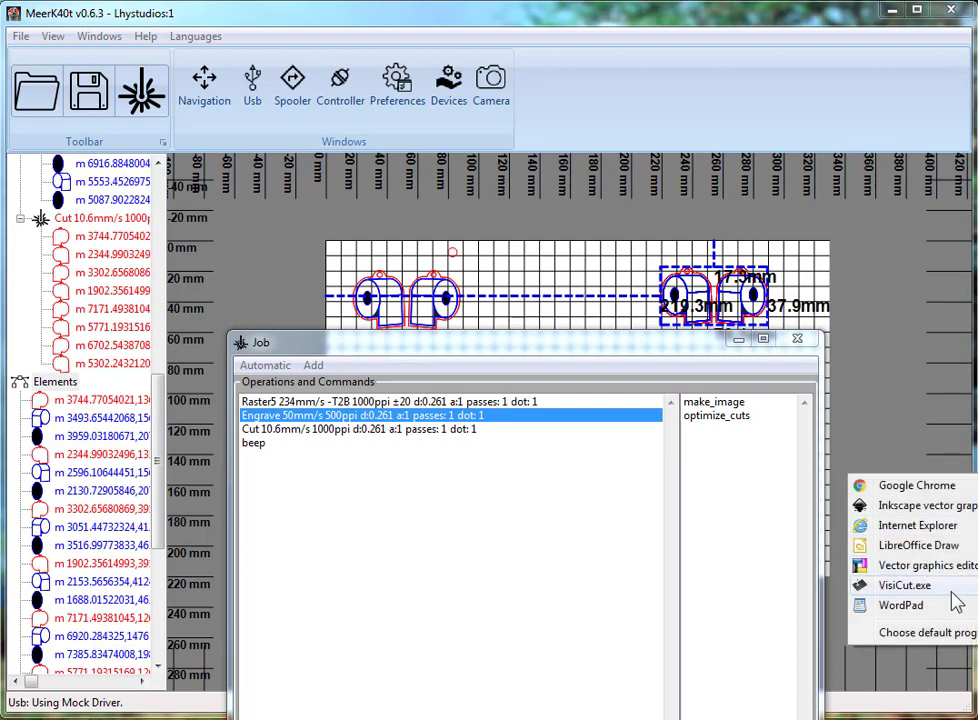
# Open tp-setting.svg in WordPad and highlight its 220 mm height and 320 mm width.
pyautogui.click(954, 607)
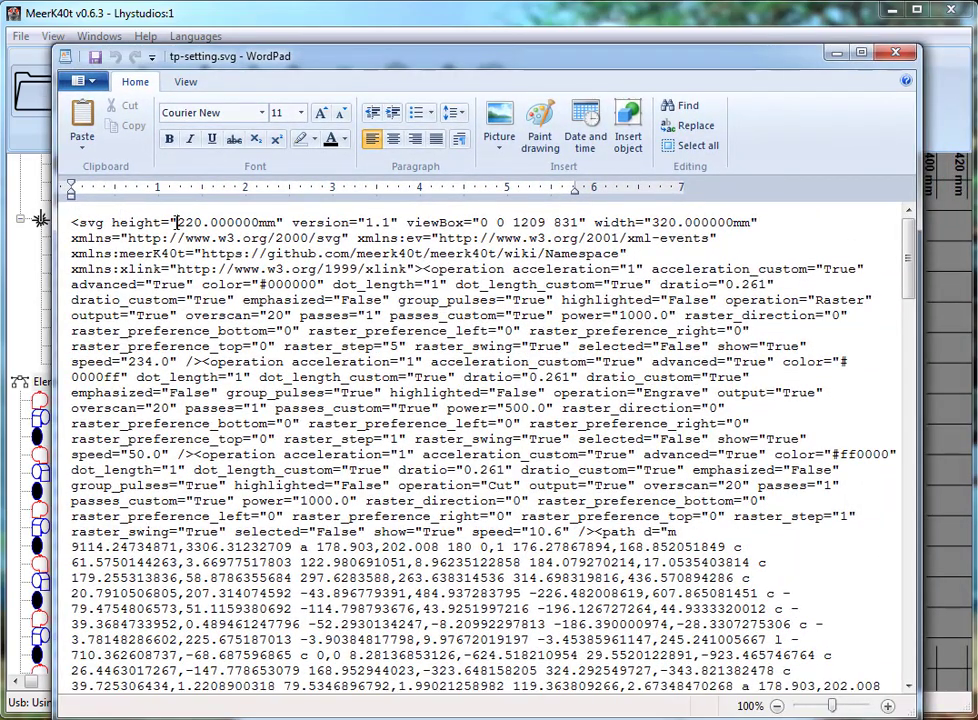
pyautogui.moveTo(177, 222); pyautogui.dragTo(276, 222)
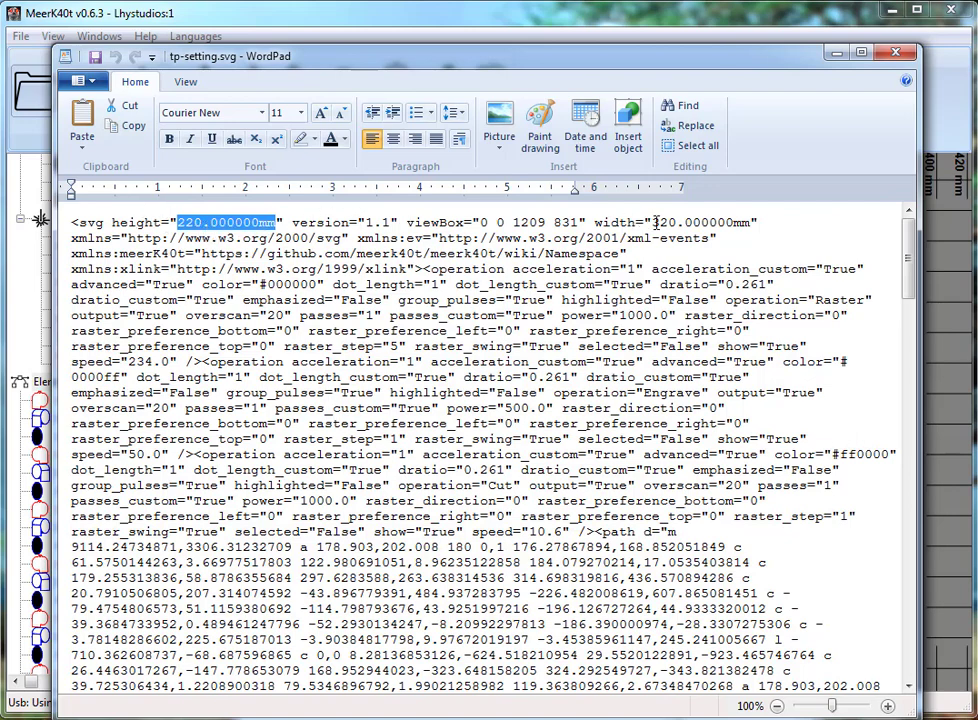
pyautogui.moveTo(652, 222); pyautogui.dragTo(716, 222)
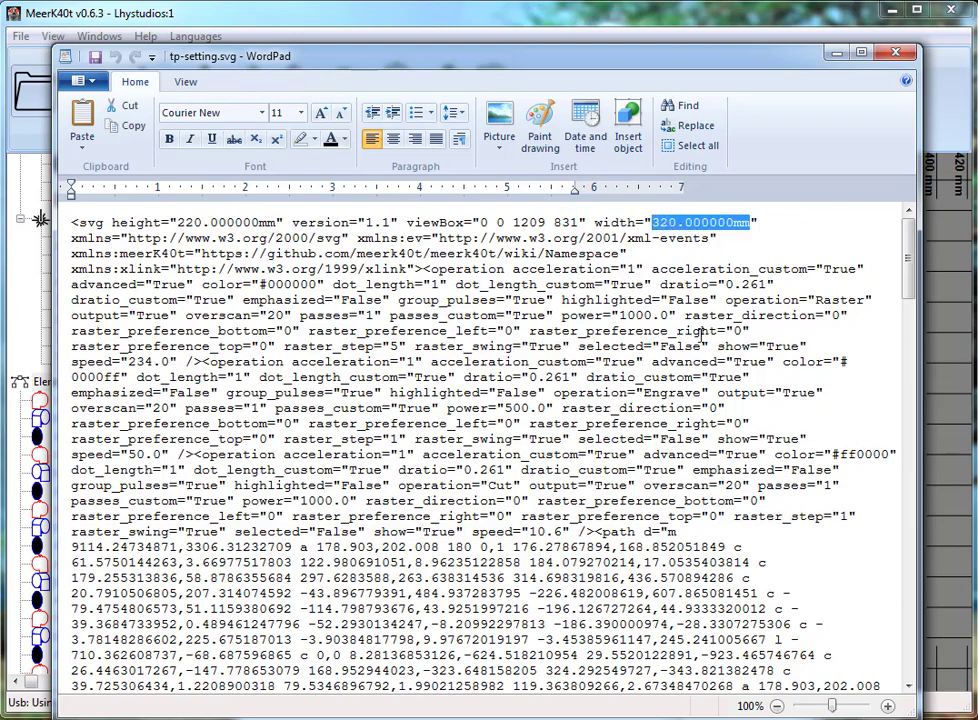
pyautogui.moveTo(910, 258); pyautogui.dragTo(912, 323)
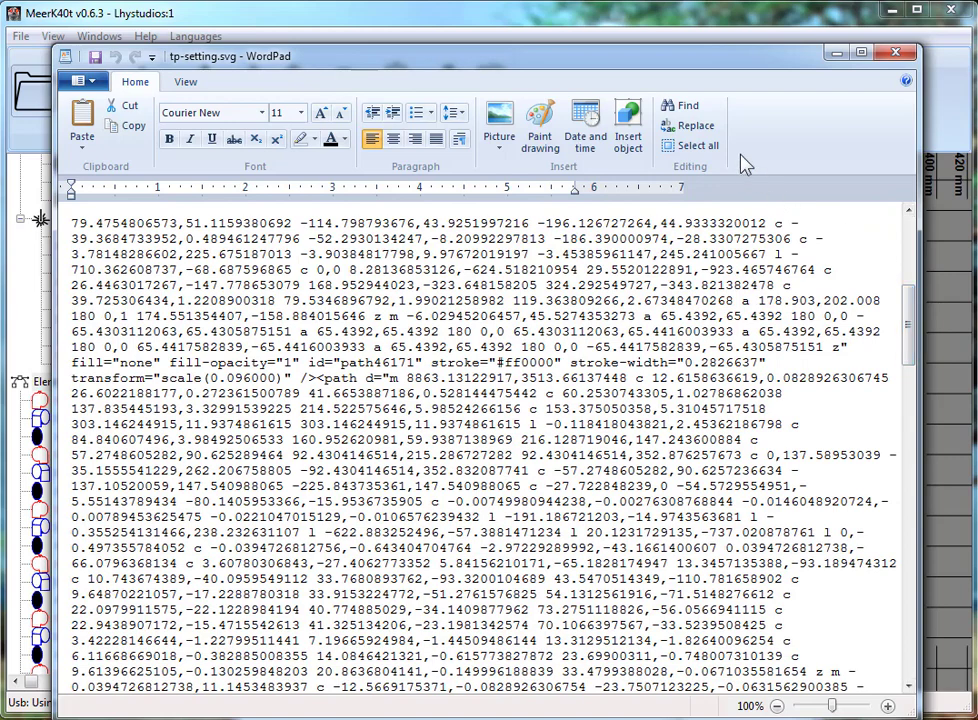
pyautogui.scroll(9, 816, 250)
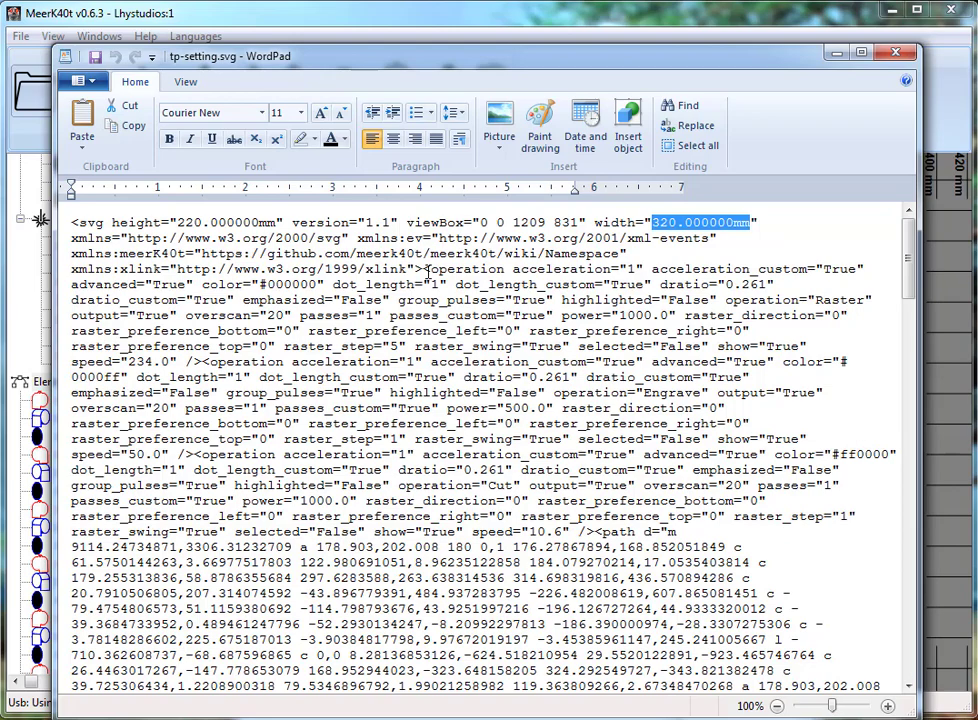
# Highlight the SVG's operation settings, then send the Engrave and Cut job to the laser.
pyautogui.moveTo(410, 270); pyautogui.dragTo(598, 406)
pyautogui.scroll(-10, 373, 489)
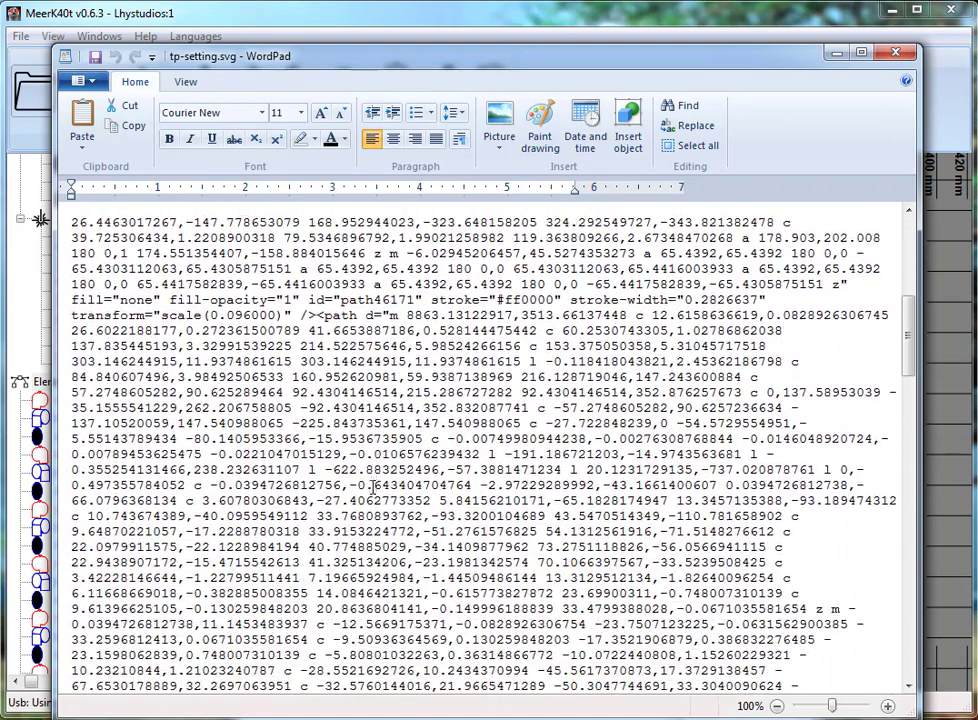
pyautogui.hotkey('alt', 'Tab')
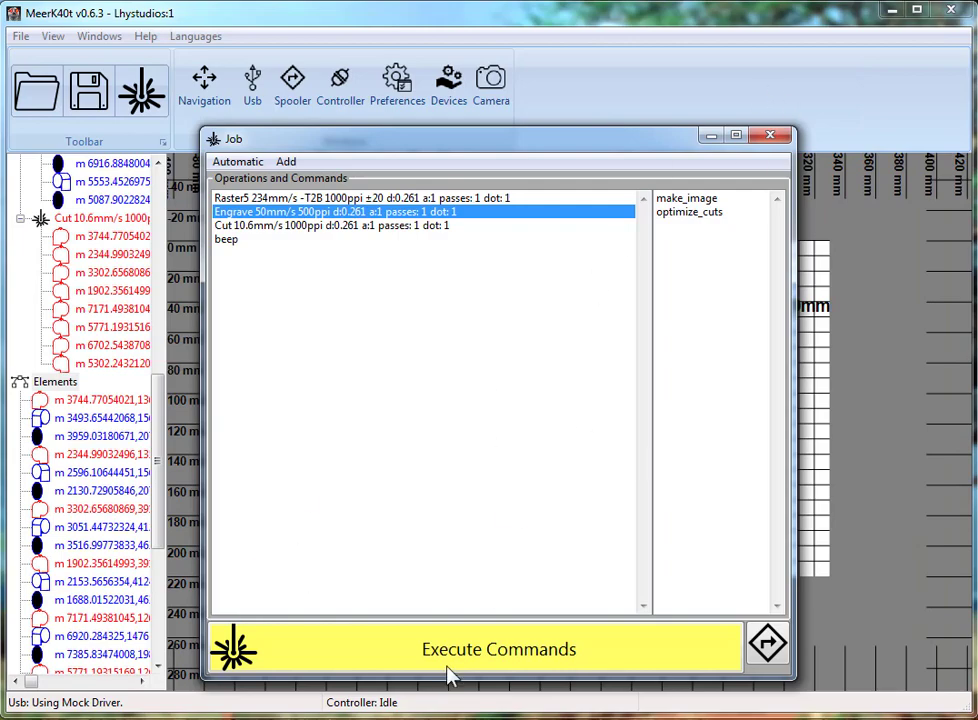
pyautogui.click(437, 649)
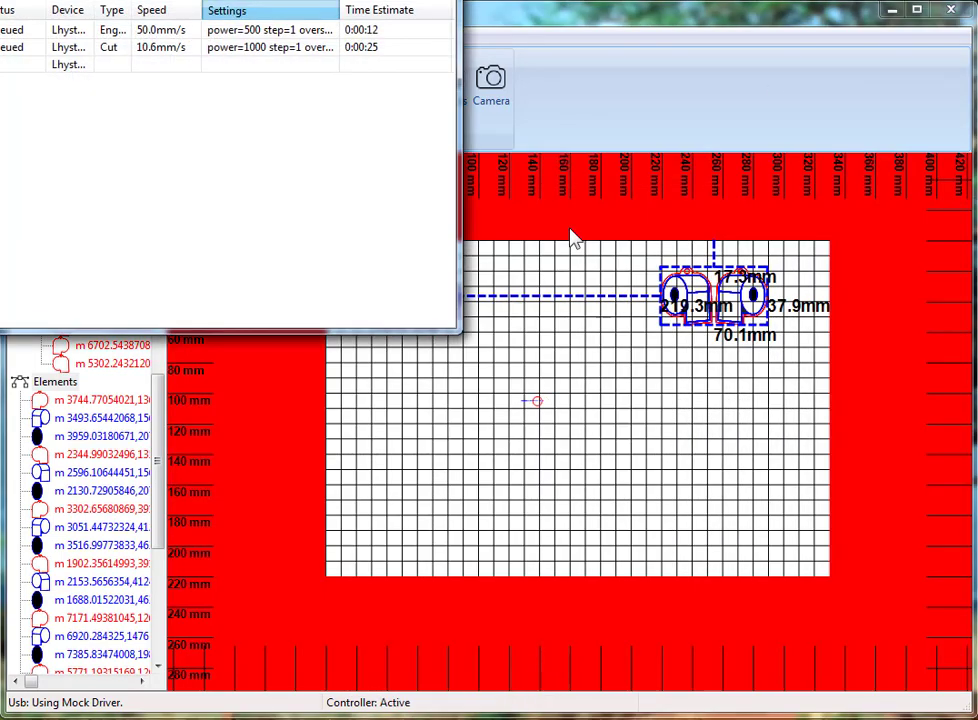